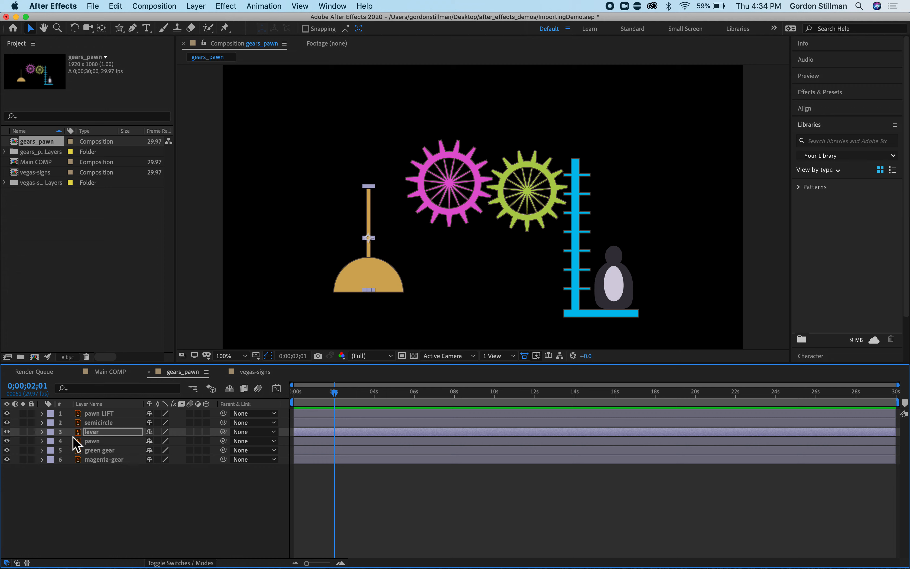
Try rotating the lever layer to -69° around its centre anchor point, then undo the rotation.
click(42, 432)
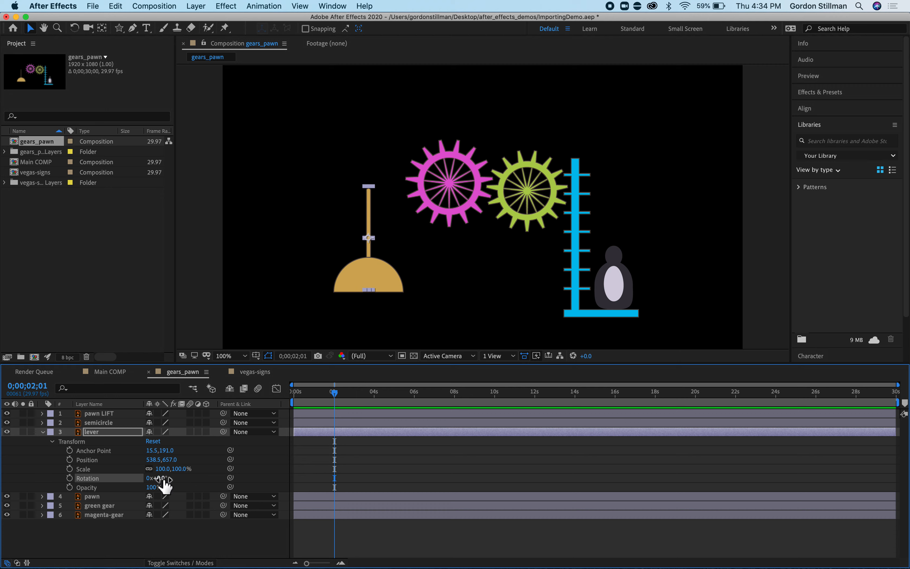
drag(163, 478, 99, 452)
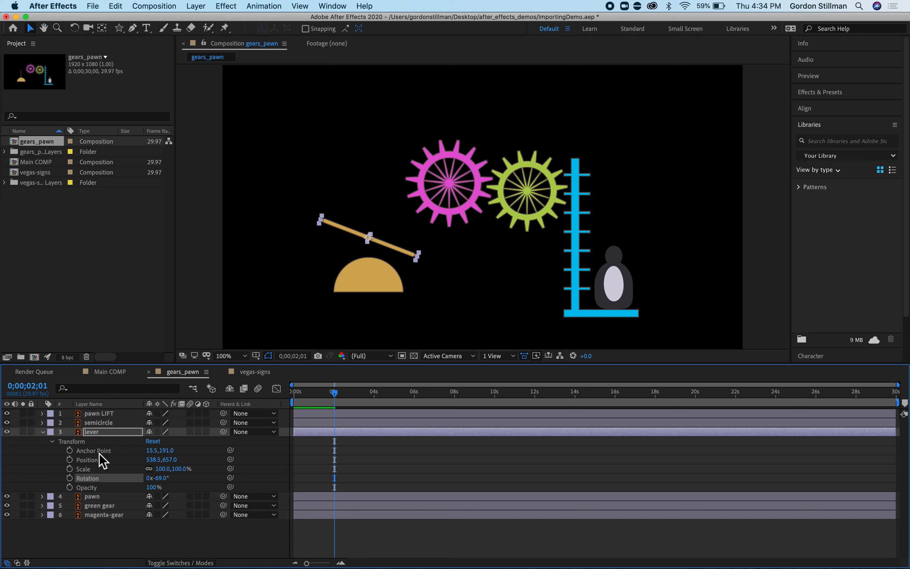
key(super+z)
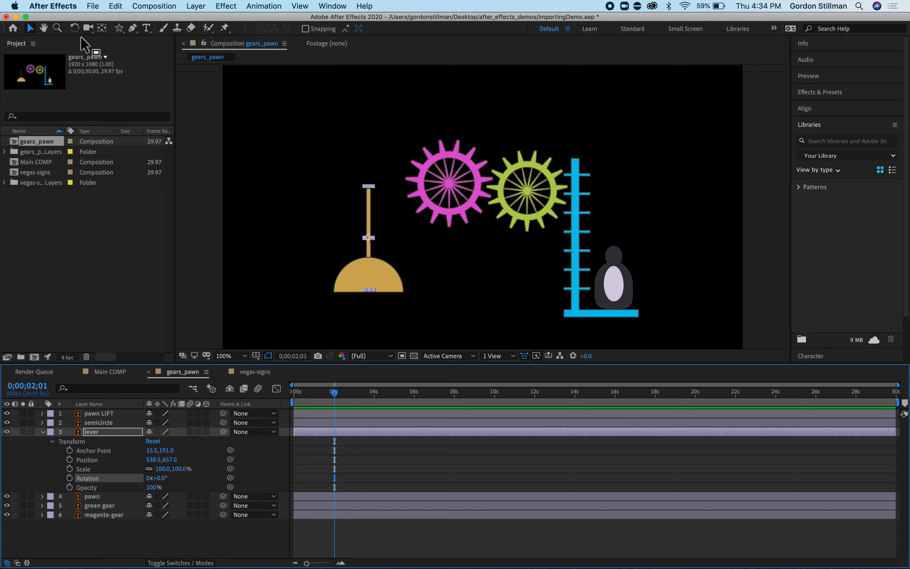
Move the lever layer's anchor point to its lower end, at about 17.5, 377, using the Pan Behind tool.
click(105, 36)
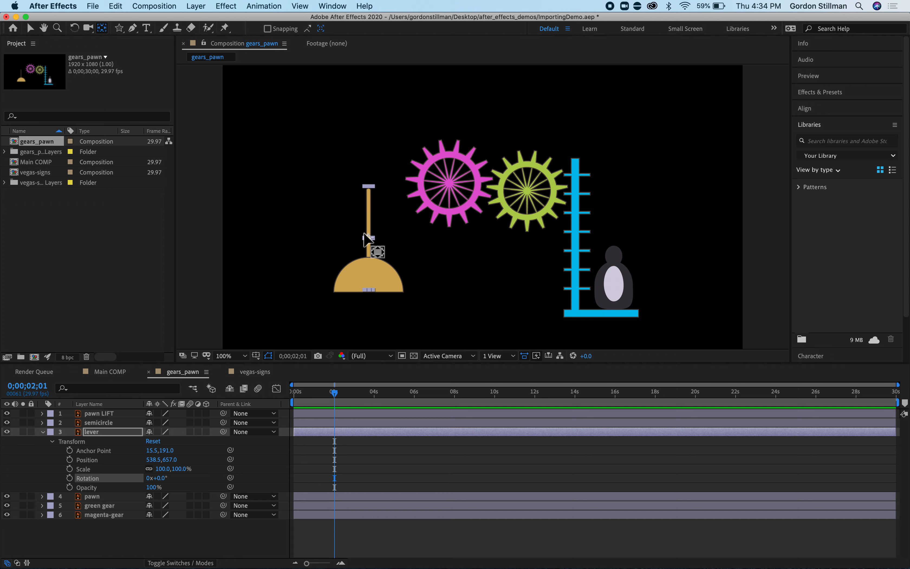
drag(374, 252, 366, 290)
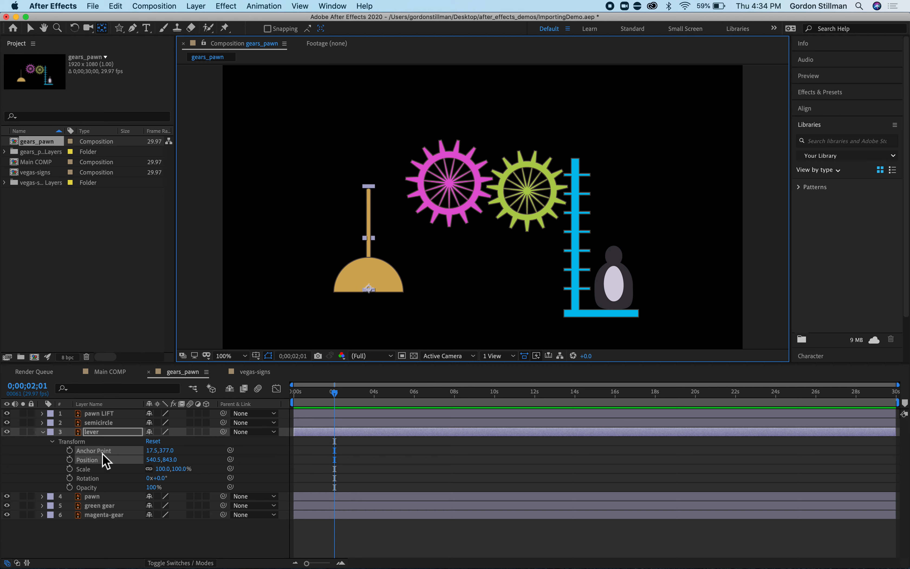
drag(167, 451, 150, 461)
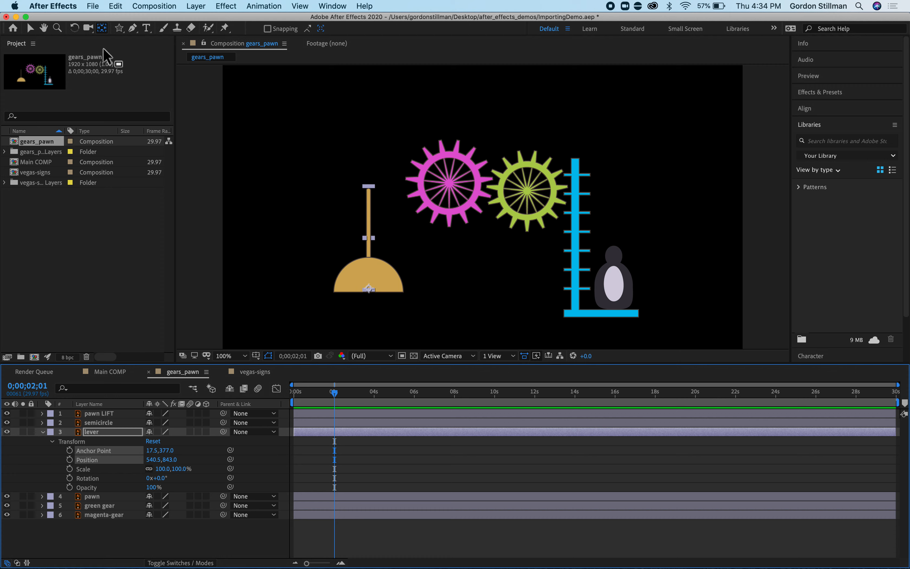
click(102, 28)
Keyframe the lever's rotation at 0° at the composition start and 34° at 0;00;02;00, and preview the swing.
drag(335, 393, 291, 397)
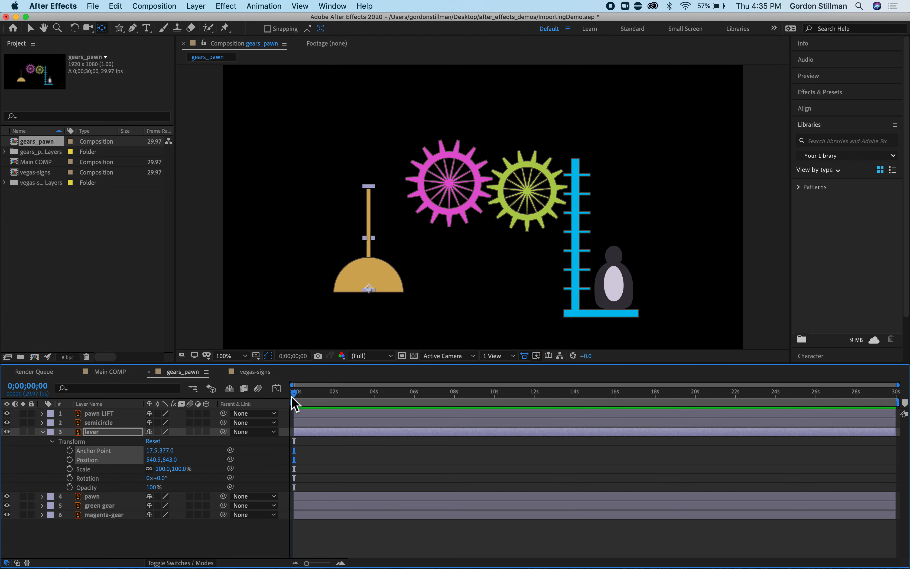
click(70, 480)
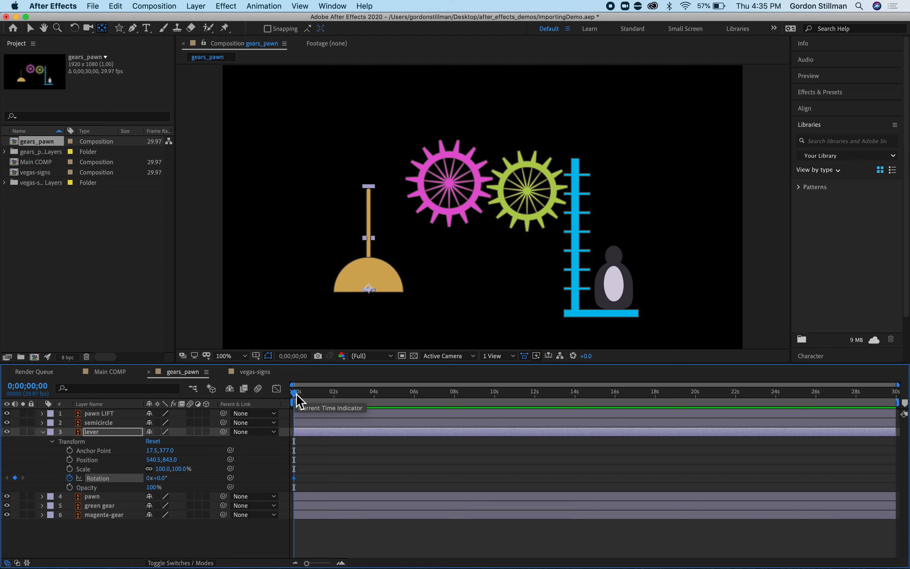
drag(297, 394, 336, 399)
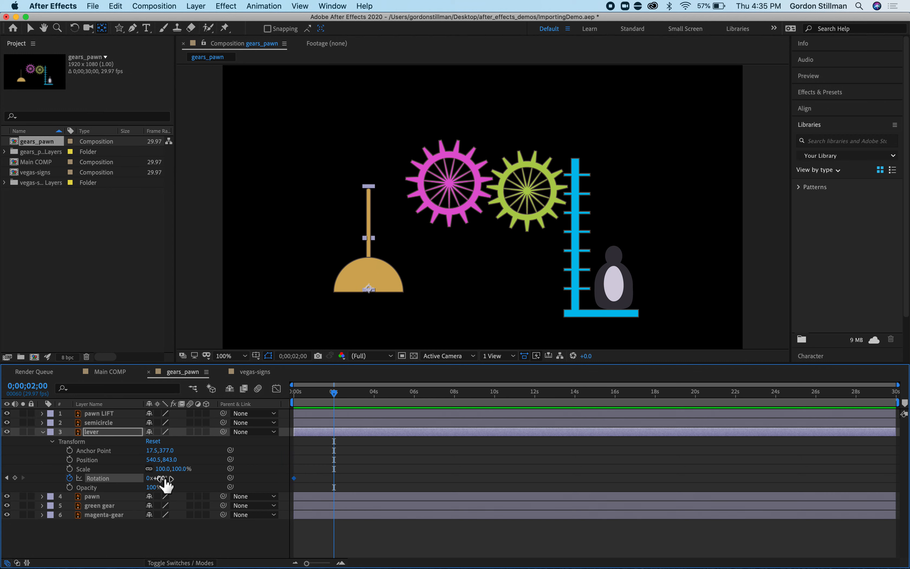
drag(166, 479, 183, 479)
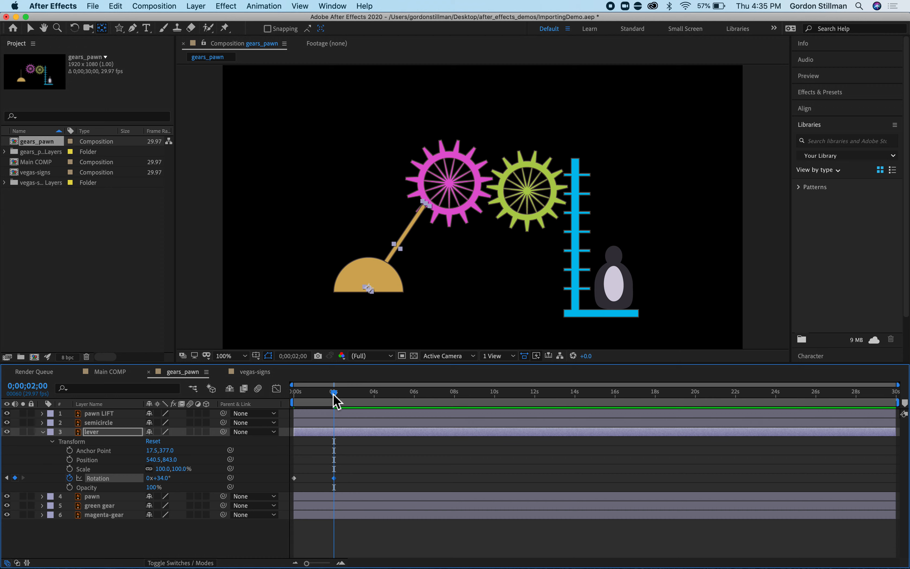
drag(334, 393, 270, 393)
key(space)
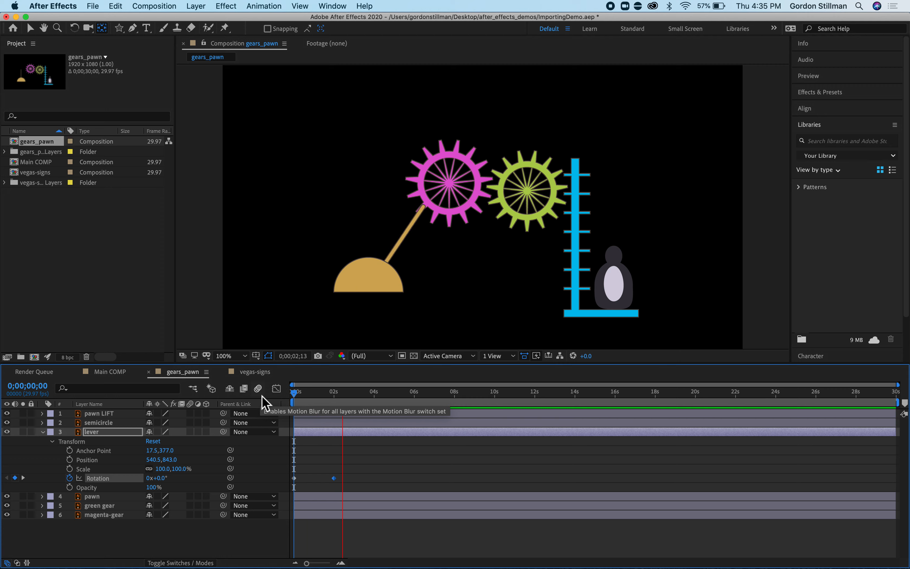
key(space)
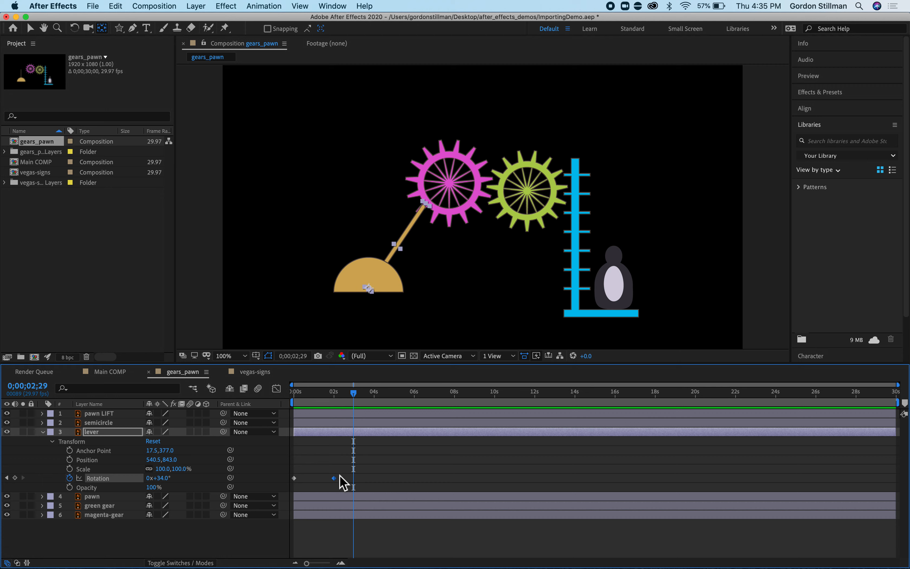
Shift the lever's 34° rotation keyframe earlier to 0;00;01;08 and preview the faster swing from the start.
drag(333, 478, 321, 480)
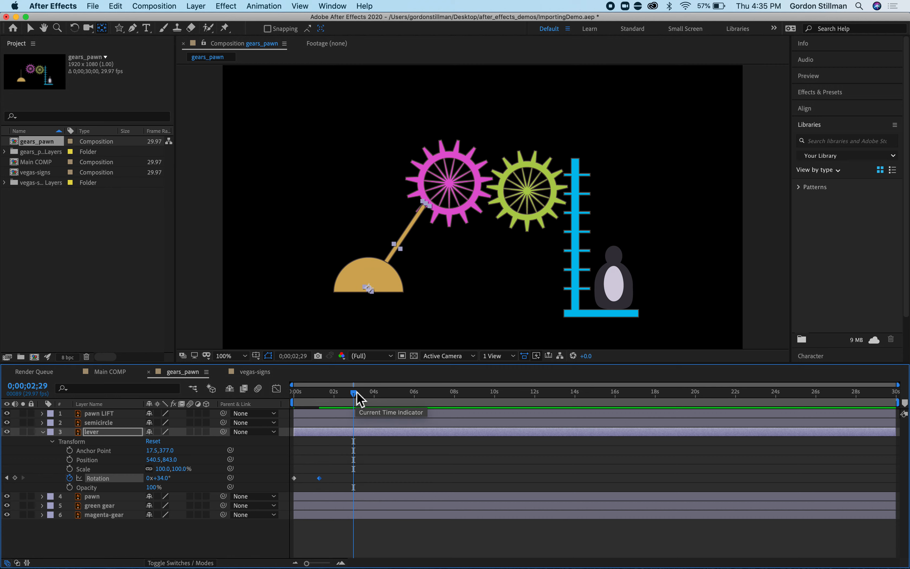
drag(355, 396, 264, 407)
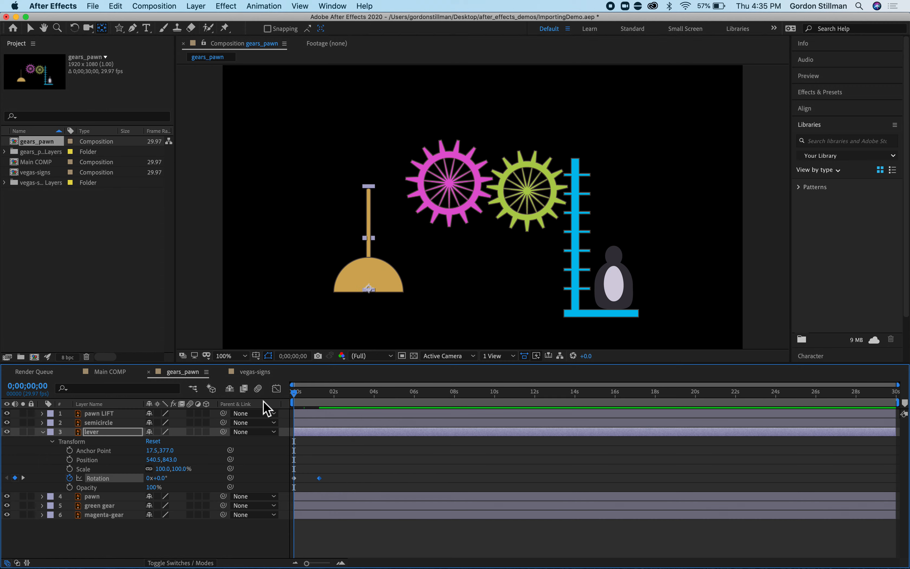
key(space)
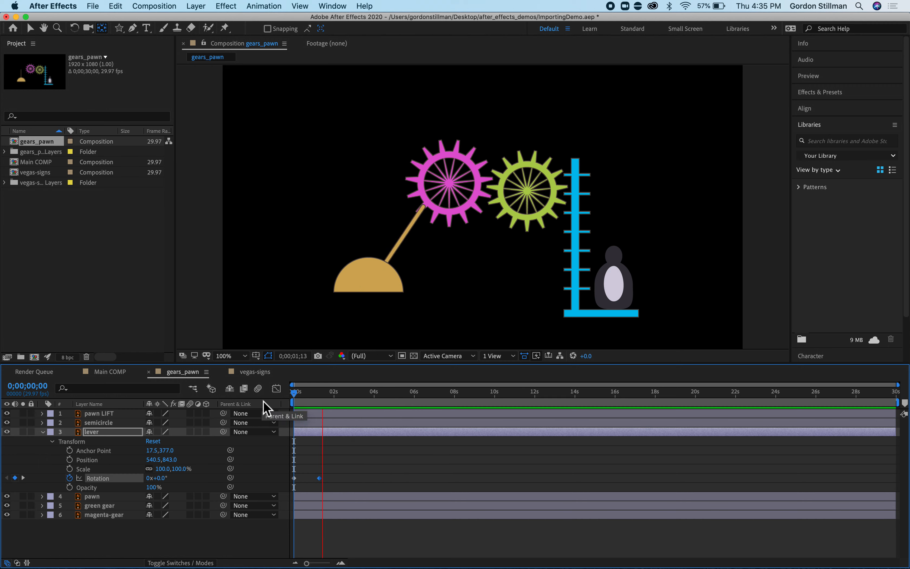
key(space)
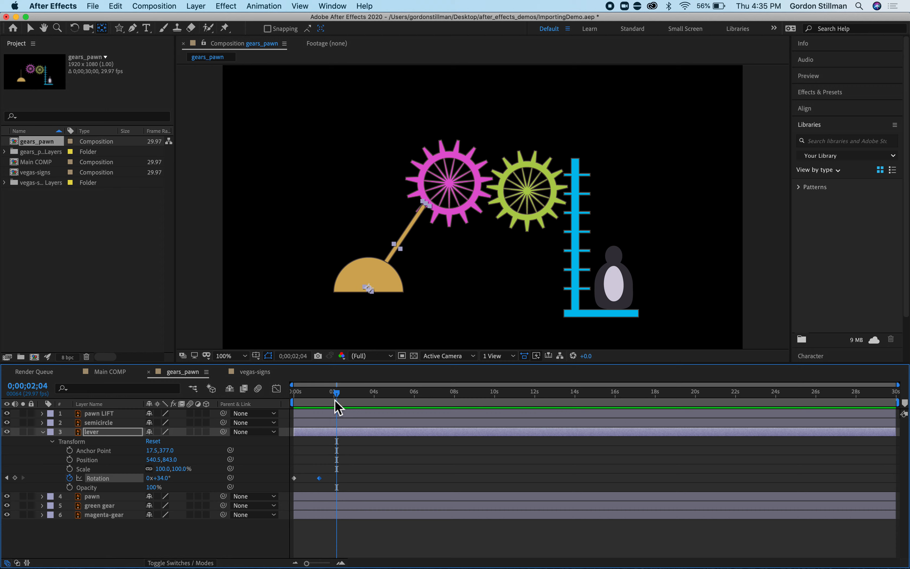
Rotate the magenta gear to 5° to meet the lever tip and set its first rotation keyframe at 0;00;01;01.
mouse_move(334, 395)
mouse_down()
mouse_move(278, 398)
mouse_move(325, 406)
mouse_up()
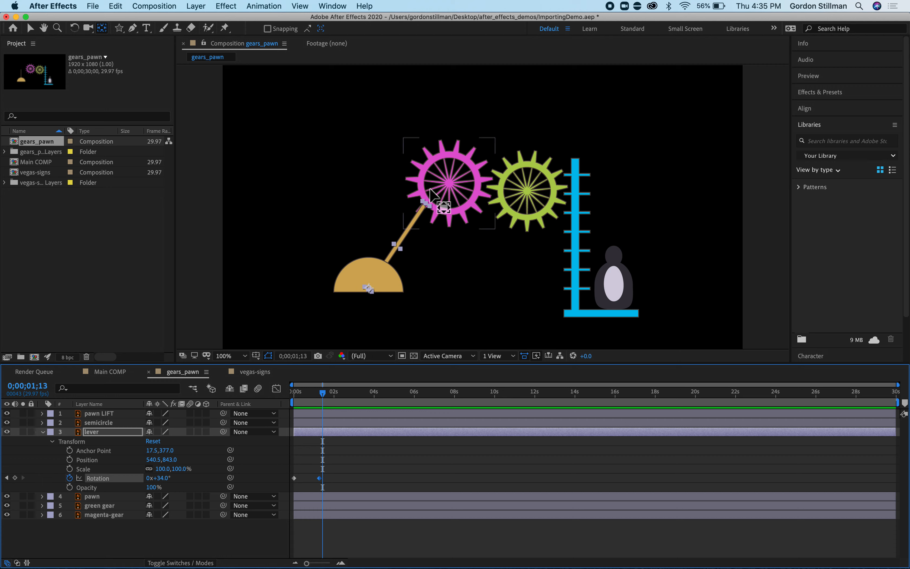
mouse_move(327, 398)
mouse_down()
mouse_move(272, 418)
mouse_move(325, 410)
mouse_up()
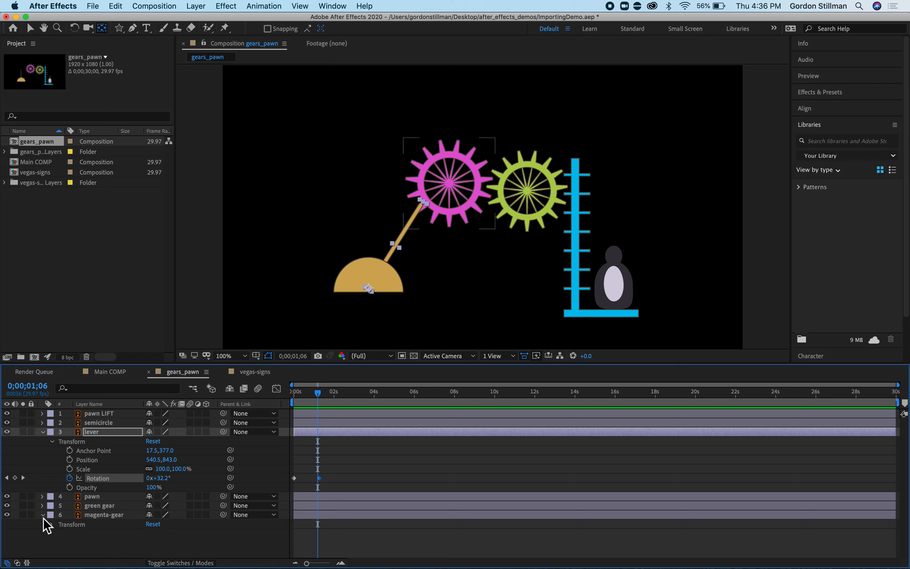
click(52, 524)
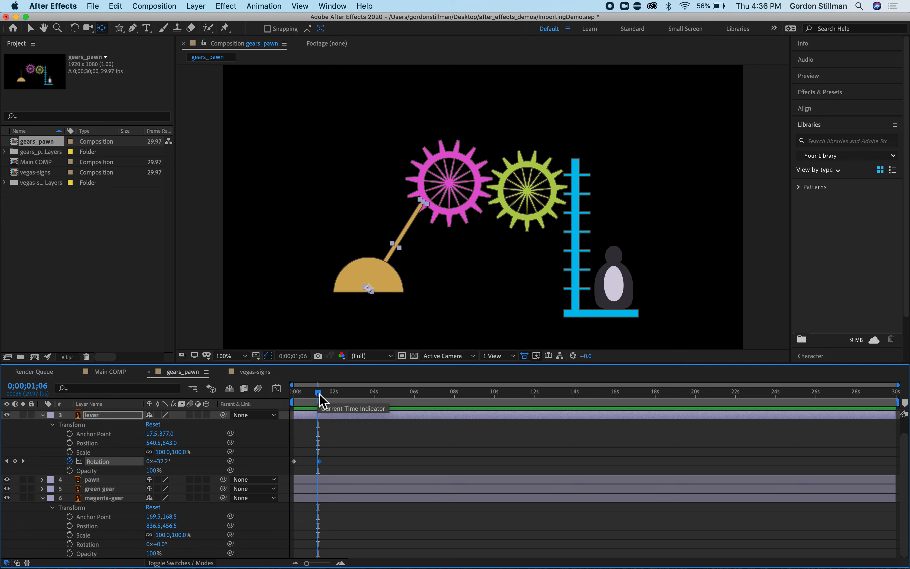
mouse_move(320, 394)
mouse_down()
mouse_move(307, 397)
mouse_move(314, 396)
mouse_up()
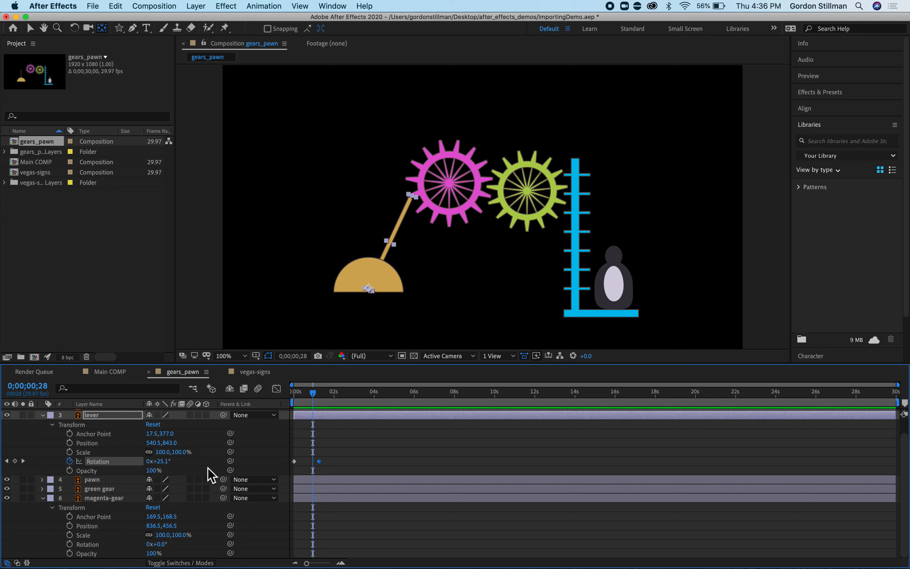
click(156, 545)
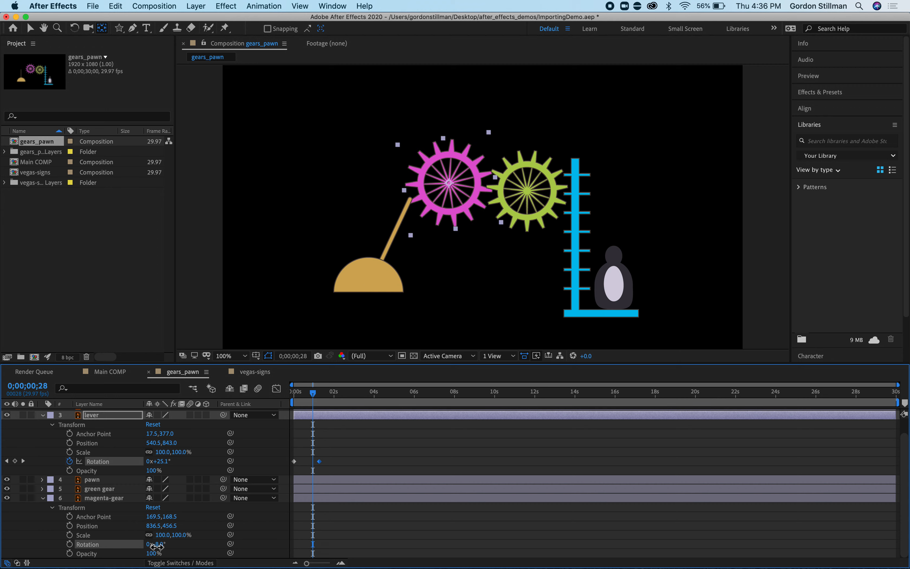
drag(156, 546, 161, 547)
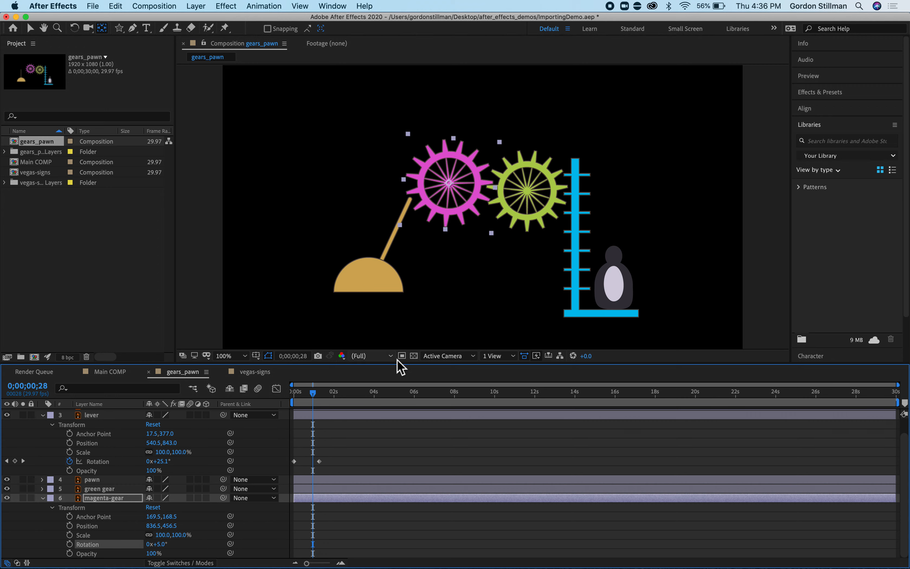
mouse_move(320, 399)
mouse_down()
mouse_move(306, 394)
mouse_move(329, 396)
mouse_move(317, 397)
mouse_up()
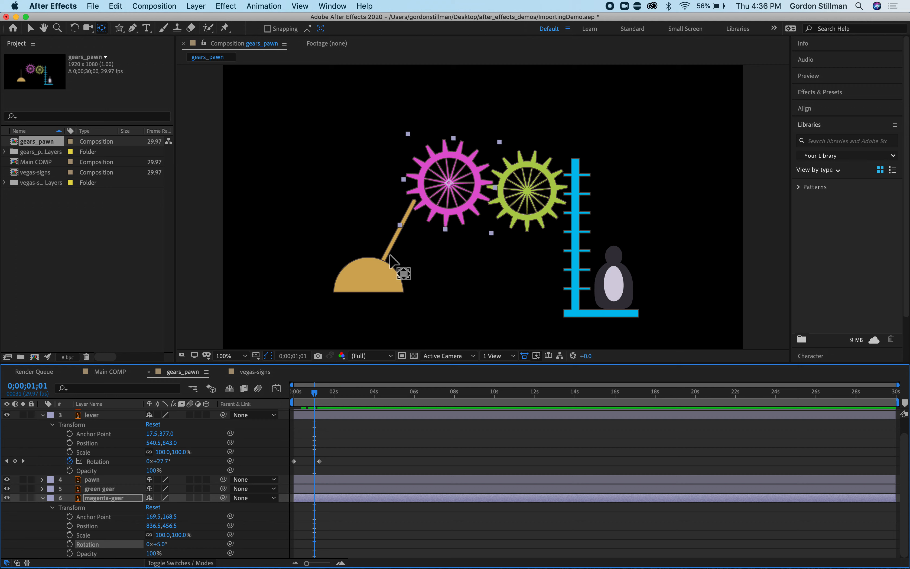
click(70, 545)
Keyframe the magenta gear's rotation at -8° at 0;00;01;08 and at -23° at 0;00;01;15.
drag(317, 402, 321, 397)
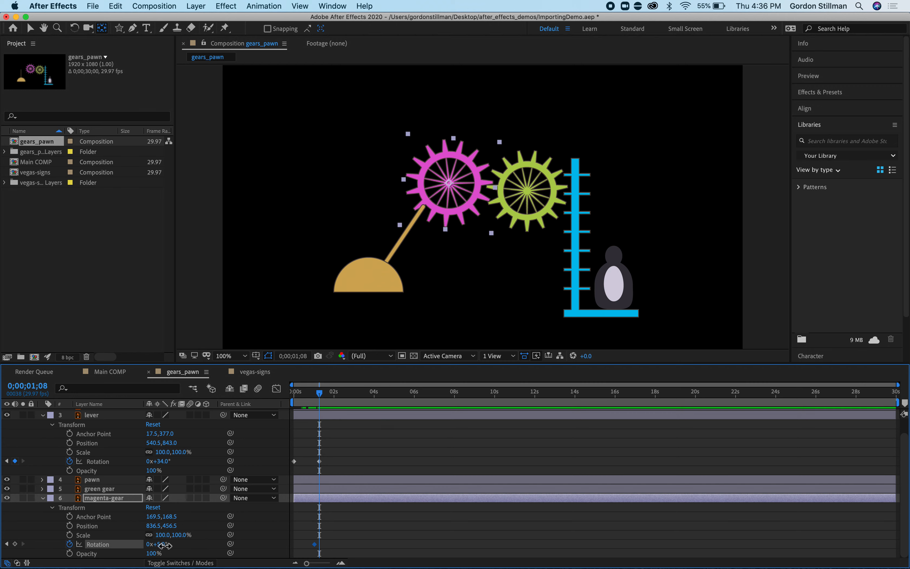
drag(164, 545, 158, 548)
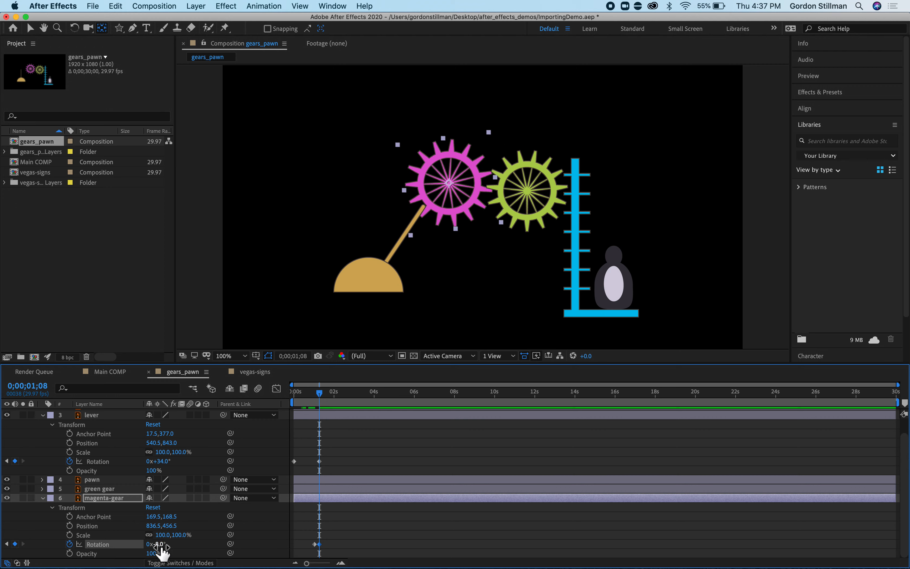
mouse_move(320, 393)
mouse_down()
mouse_move(298, 396)
mouse_move(340, 395)
mouse_move(326, 398)
mouse_up()
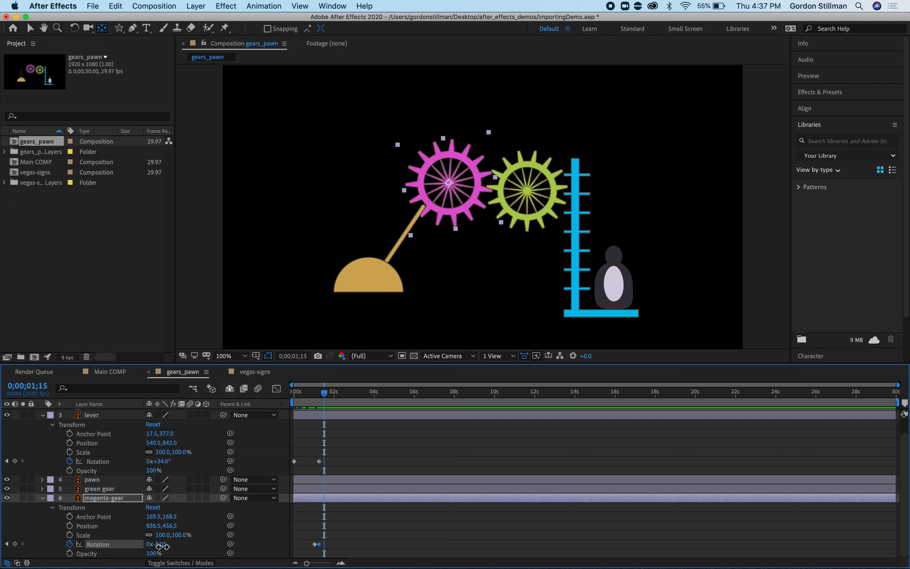
drag(162, 547, 157, 547)
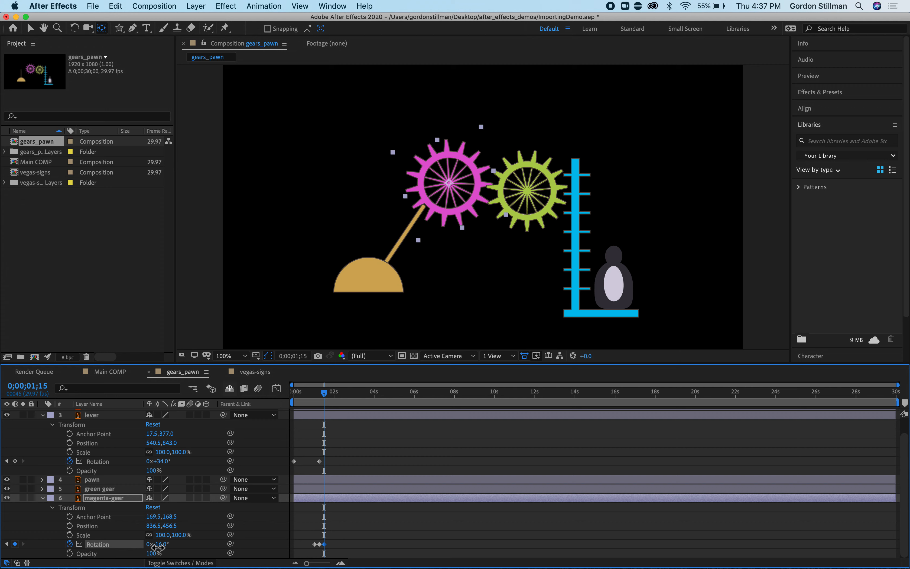
drag(157, 546, 154, 548)
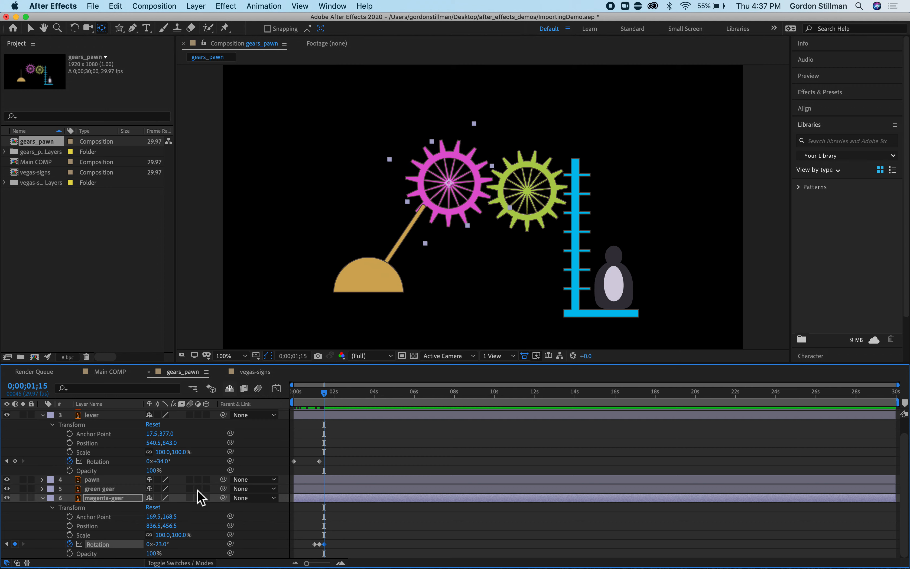
Add lever rotation keyframes of 34° at 0;00;01;12 and 36° at 0;00;01;15, and preview the animation from the start.
drag(323, 396, 322, 396)
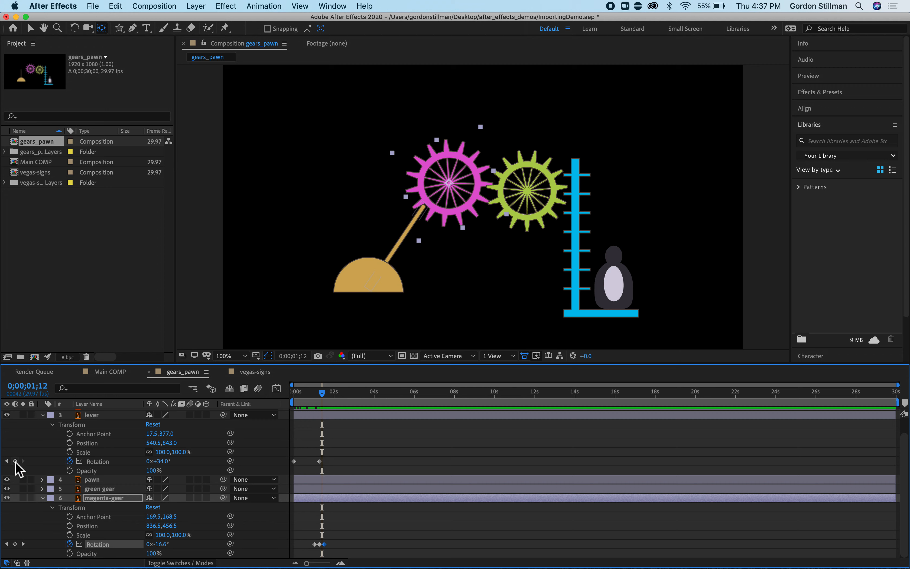
click(14, 461)
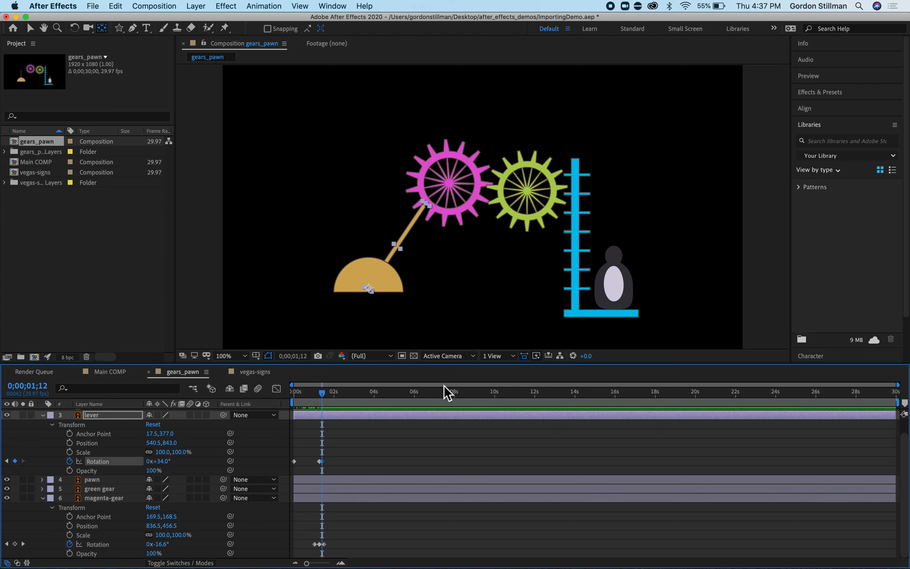
drag(323, 392, 324, 393)
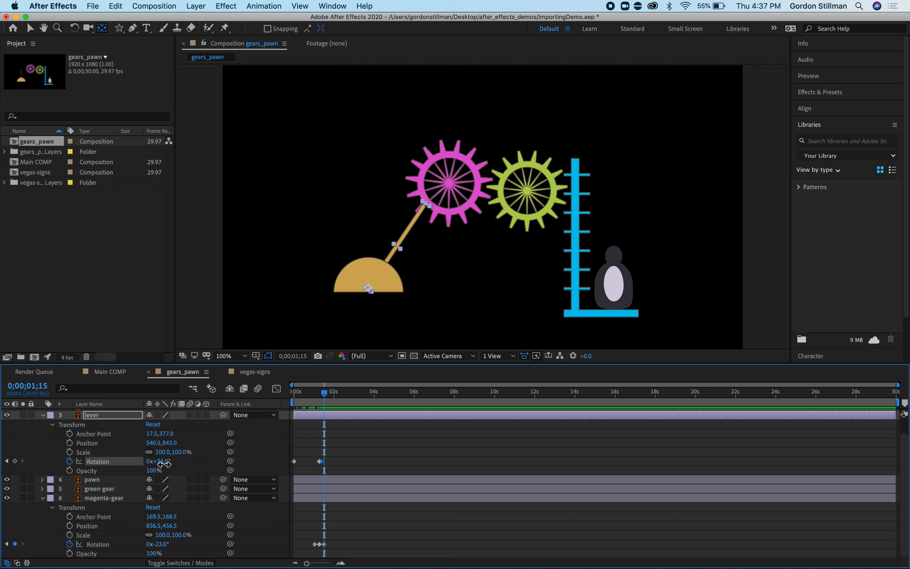
drag(163, 464, 164, 463)
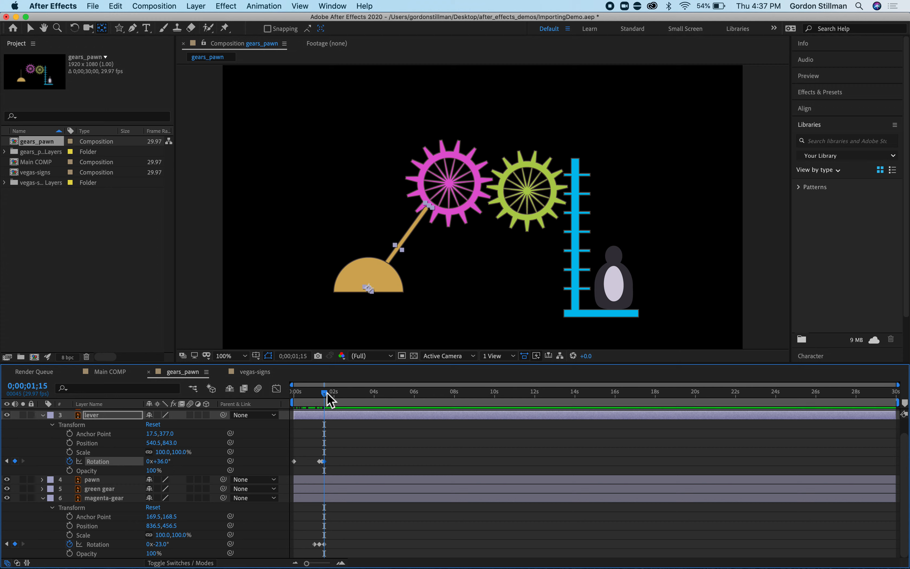
drag(320, 395, 291, 395)
key(space)
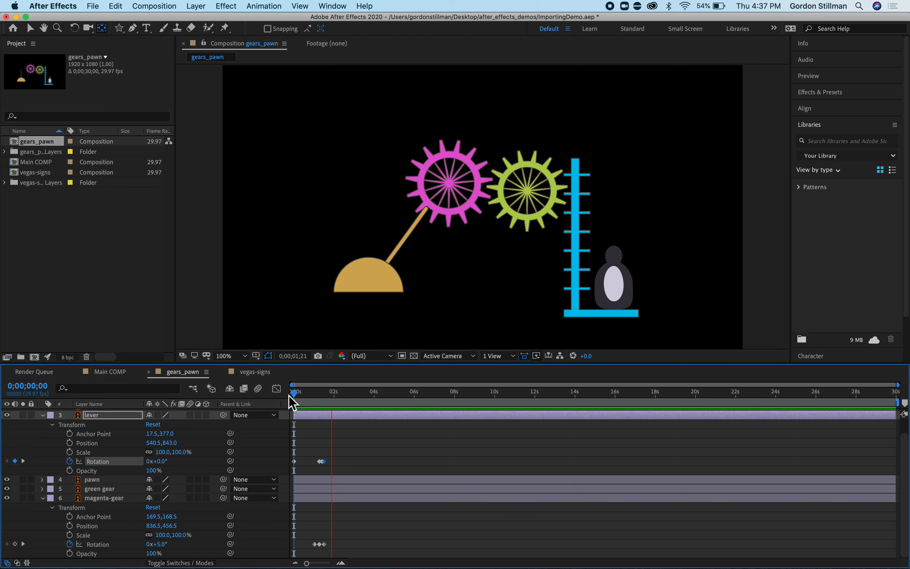
key(space)
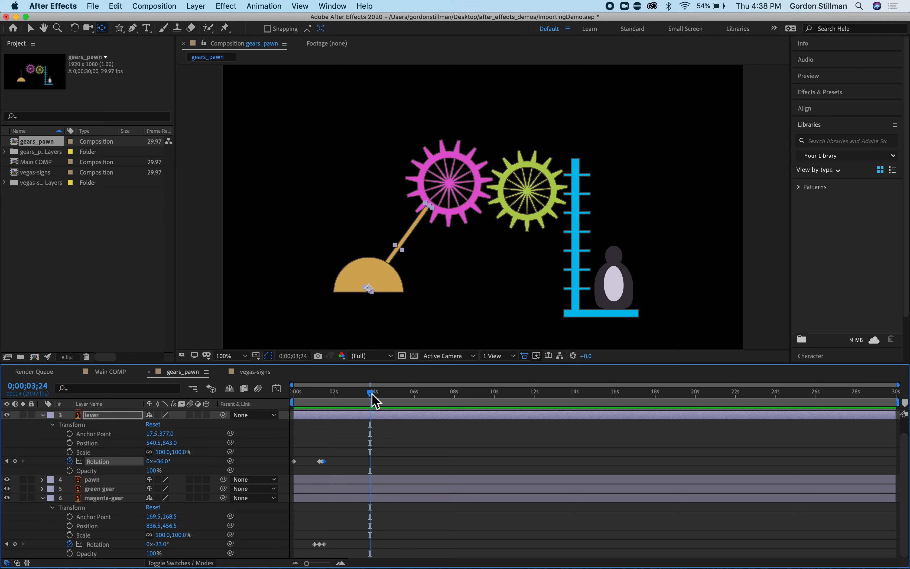
drag(372, 395, 350, 407)
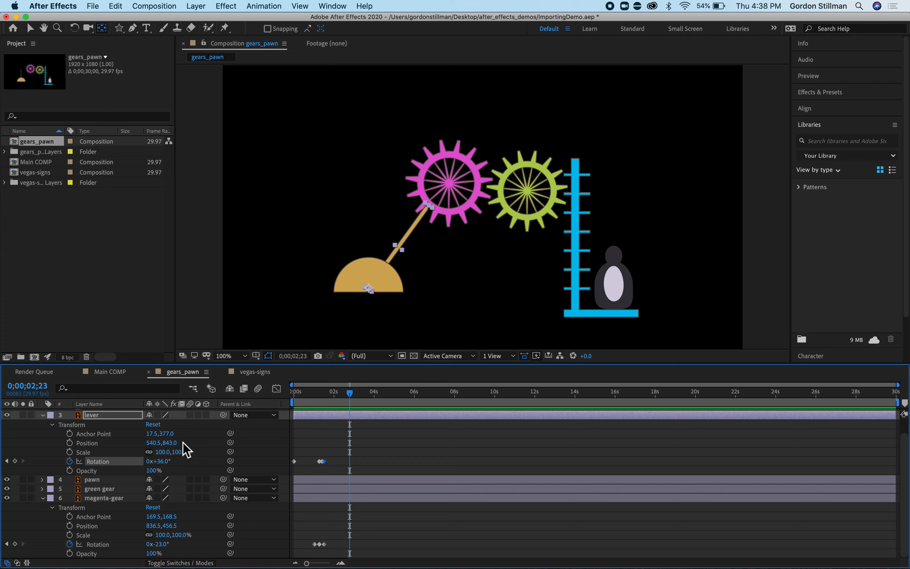
Keyframe the lever's rotation at -44° at 0;00;02;23 and preview the animation from the start.
drag(164, 462, 127, 468)
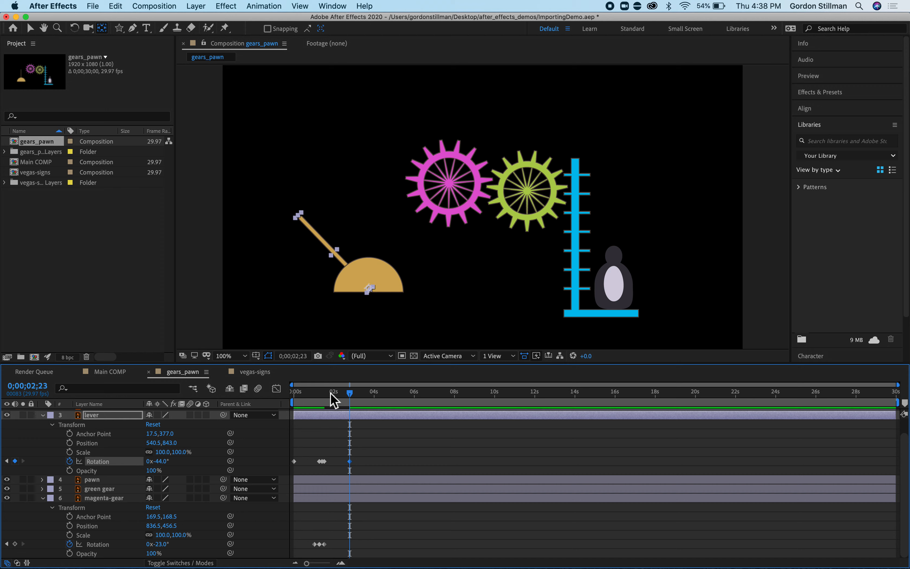
drag(350, 395, 259, 406)
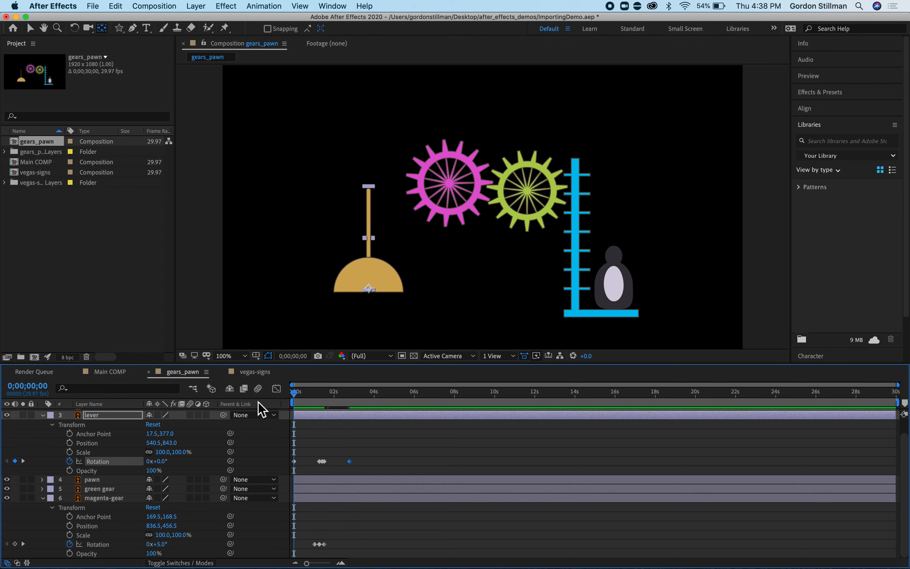
key(space)
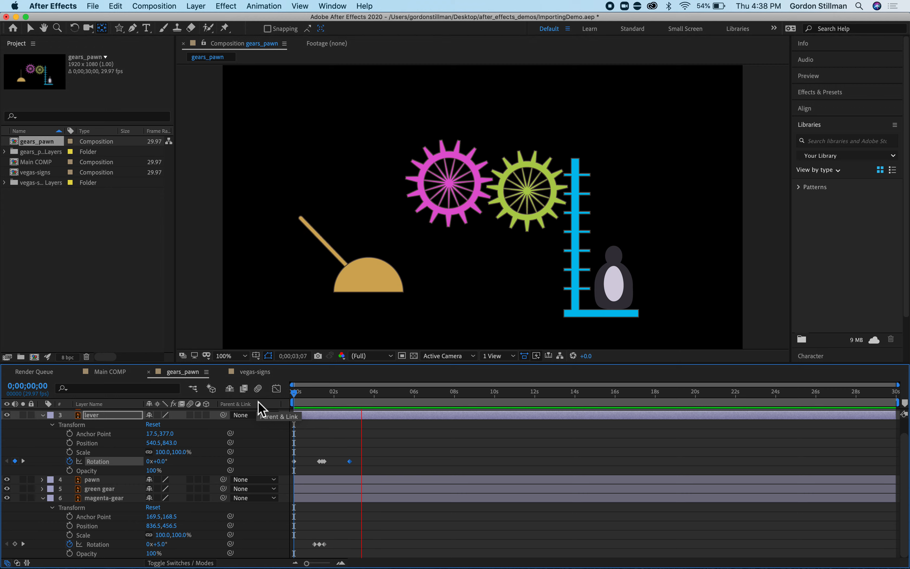
key(space)
Keyframe the magenta gear's rotation at 180° at 0;00;02;23 and preview the animation from the start.
drag(376, 395, 329, 396)
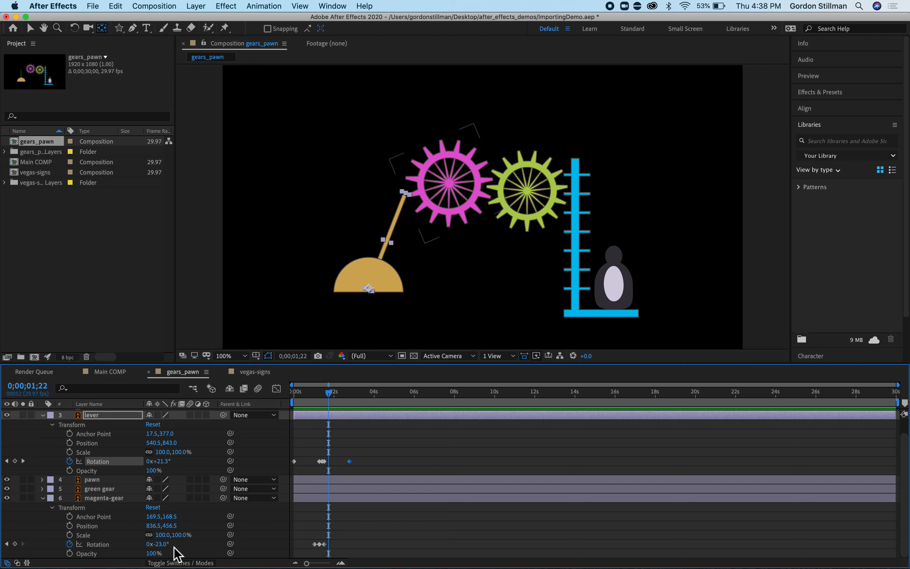
drag(328, 393, 349, 403)
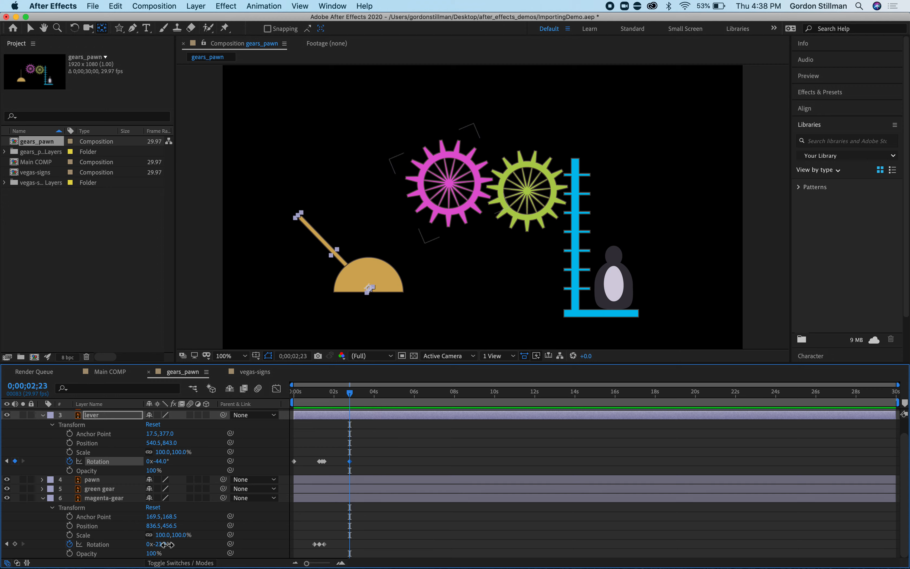
drag(165, 544, 282, 545)
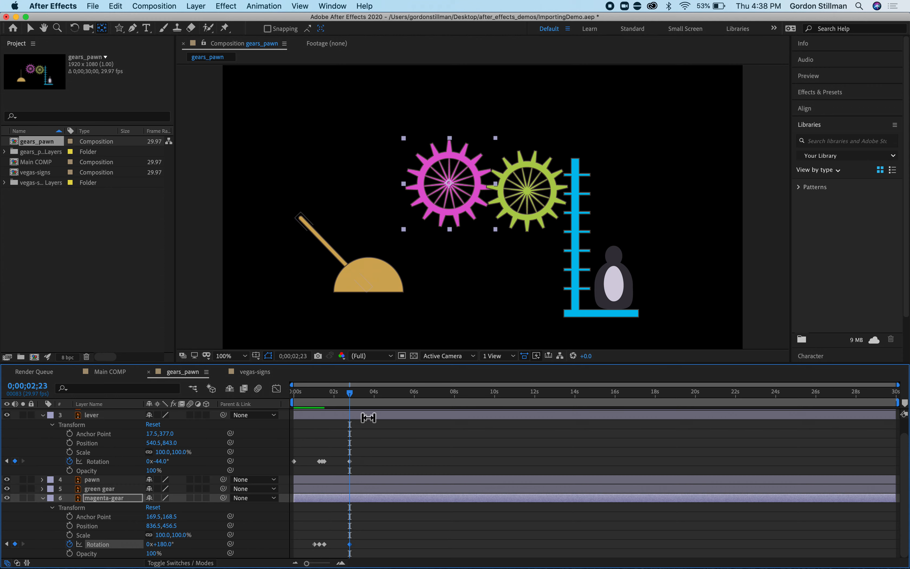
mouse_move(354, 395)
mouse_down()
mouse_move(315, 398)
mouse_move(360, 389)
mouse_up()
key(Home)
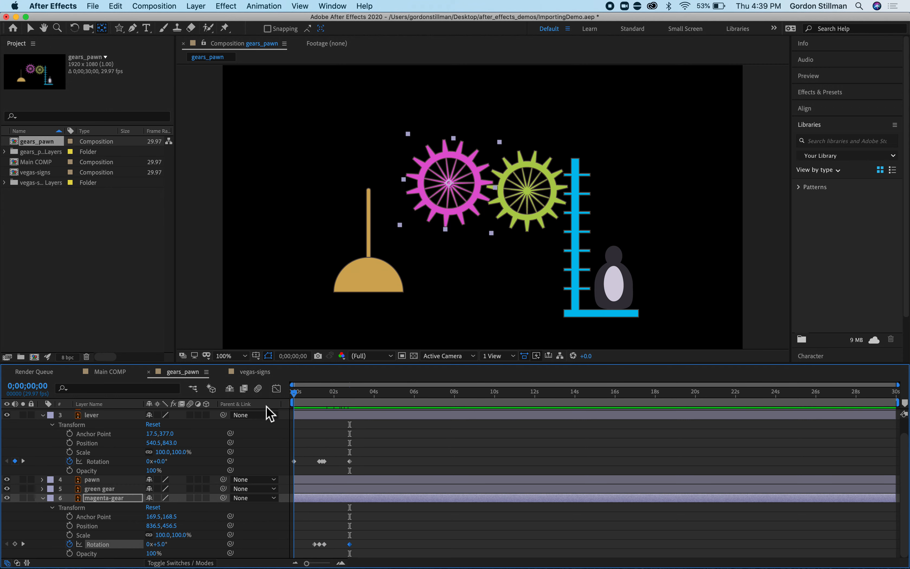
key(space)
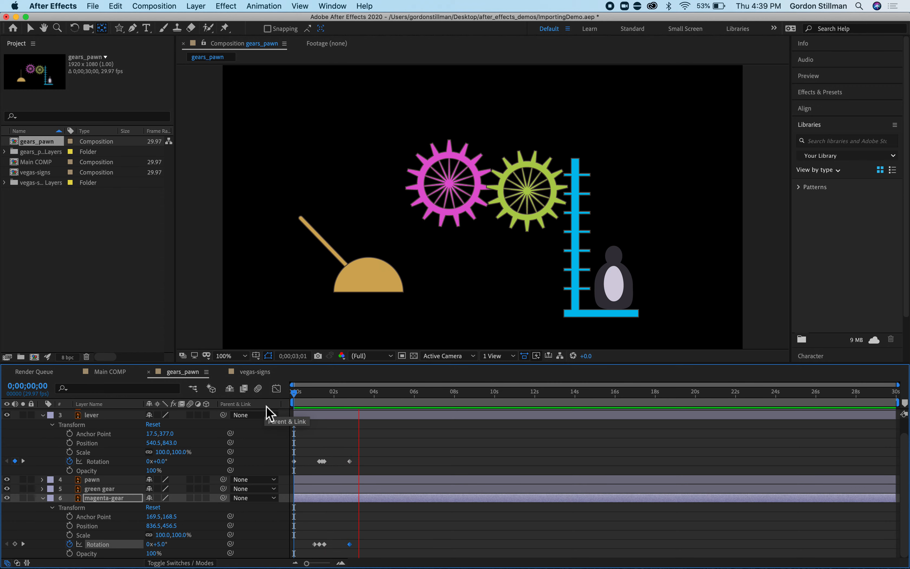
key(space)
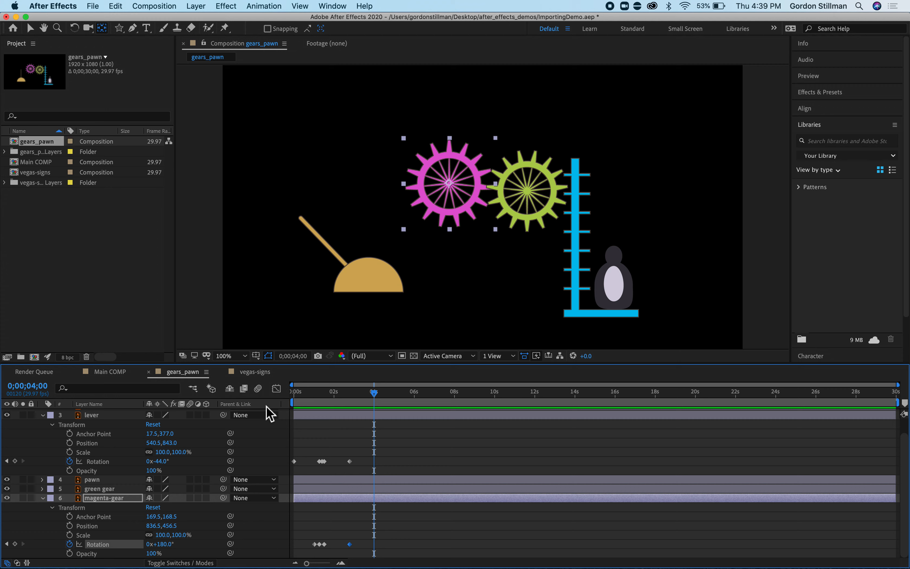
Set the green gear's first rotation keyframe at 0° at 0;00;01;06 and add one of 20° at 0;00;01;15.
click(546, 180)
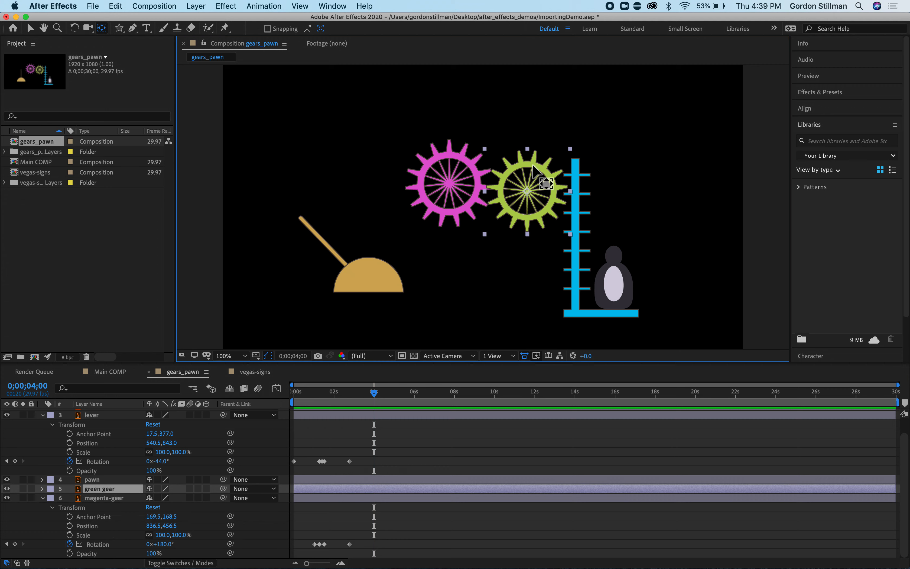
click(377, 401)
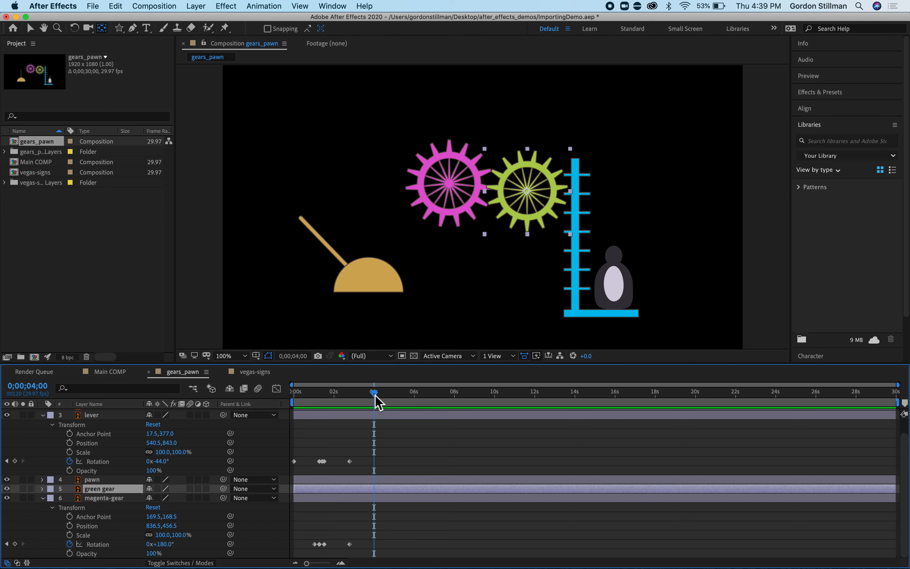
drag(375, 396, 320, 390)
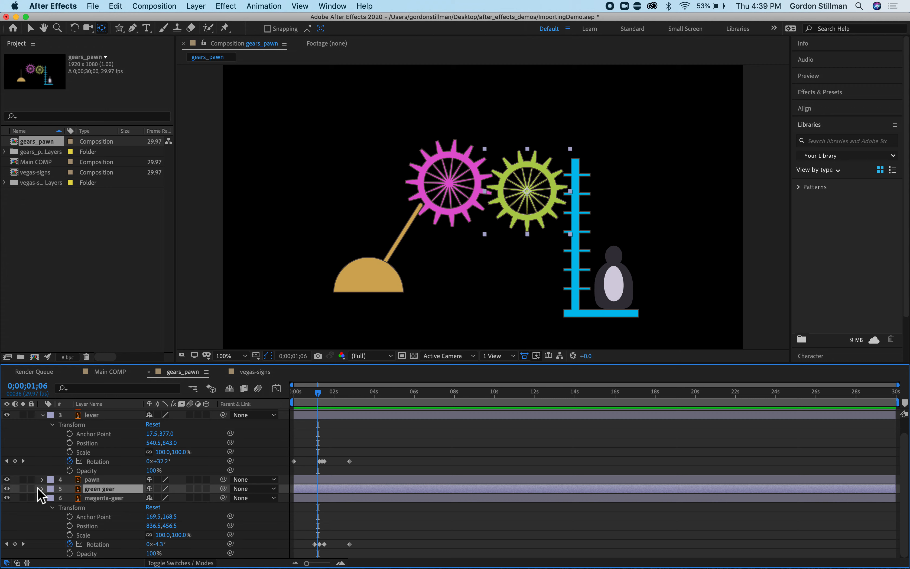
click(42, 489)
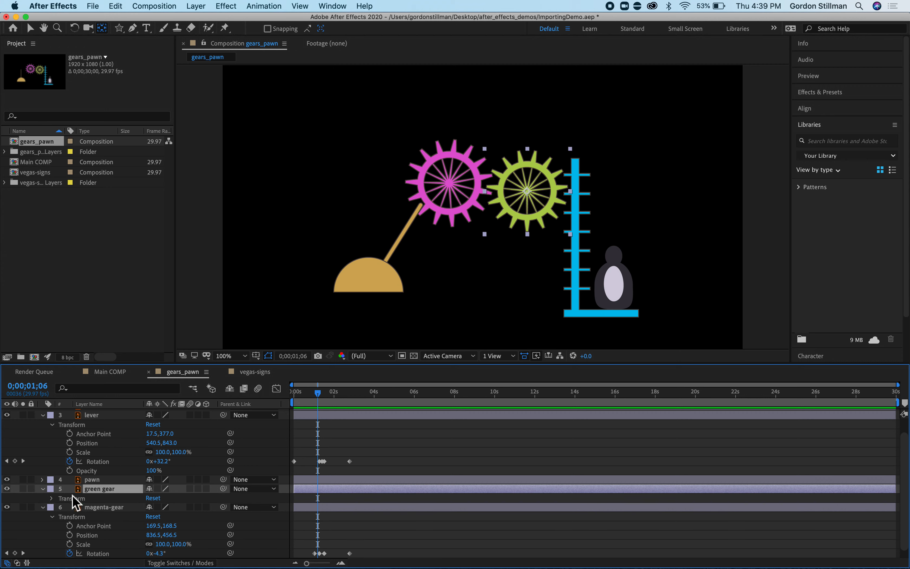
click(52, 498)
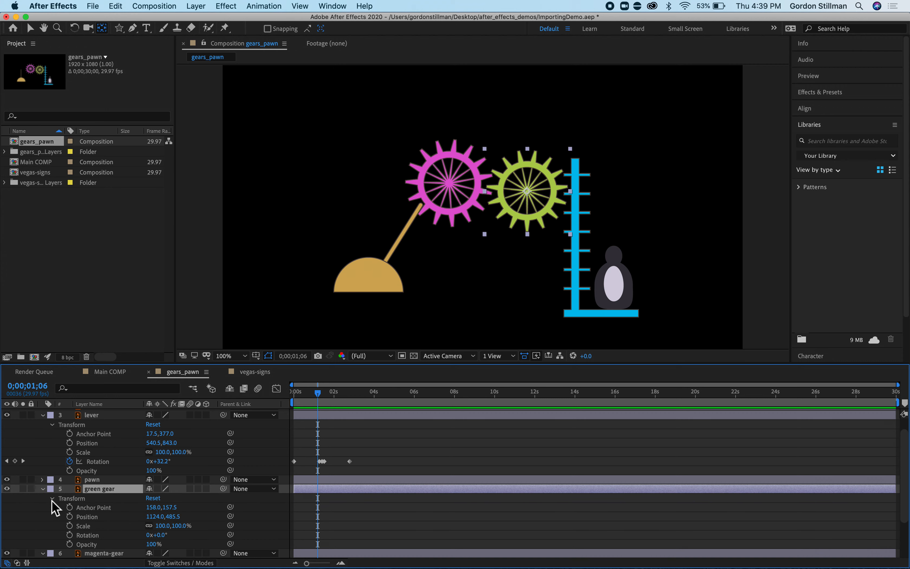
click(70, 534)
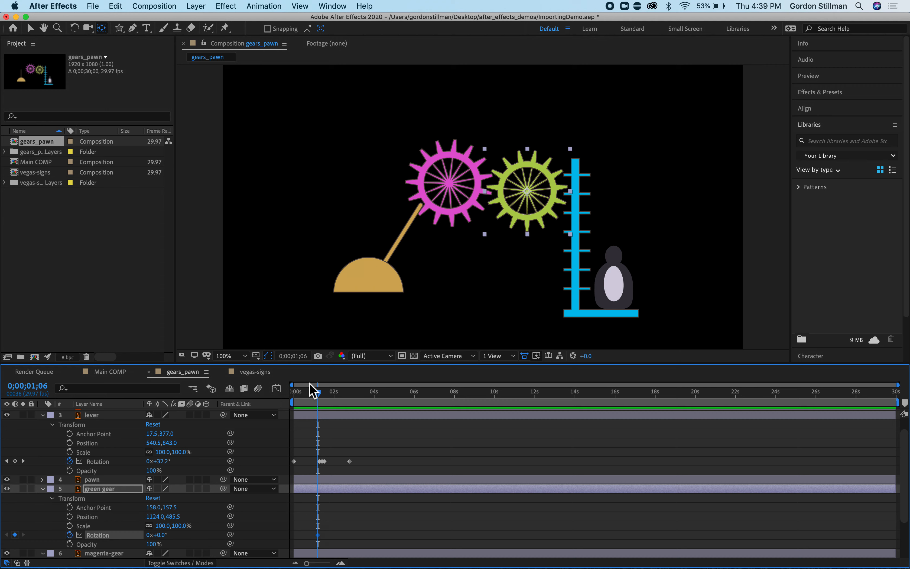
mouse_move(320, 395)
mouse_down()
mouse_move(327, 402)
mouse_move(330, 394)
mouse_move(319, 396)
mouse_move(328, 394)
mouse_up()
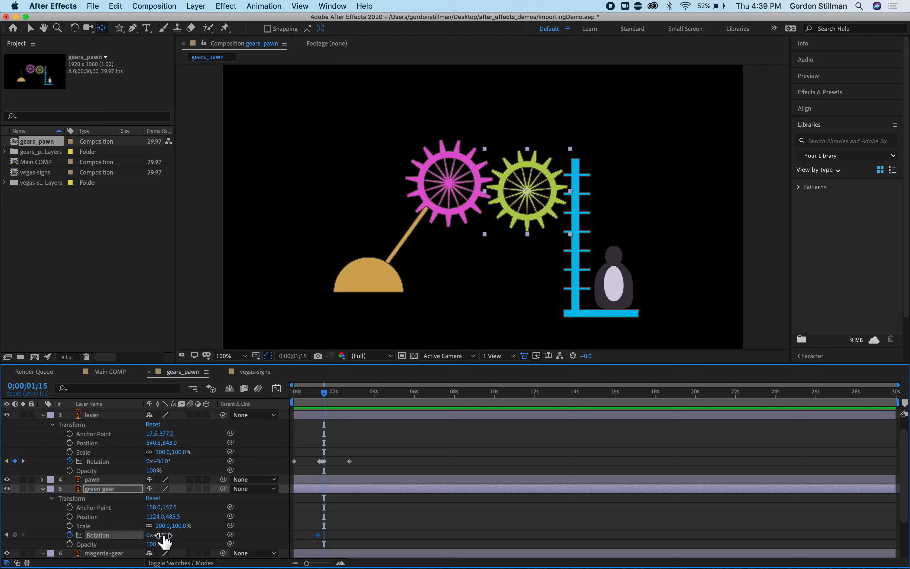
drag(164, 535, 175, 536)
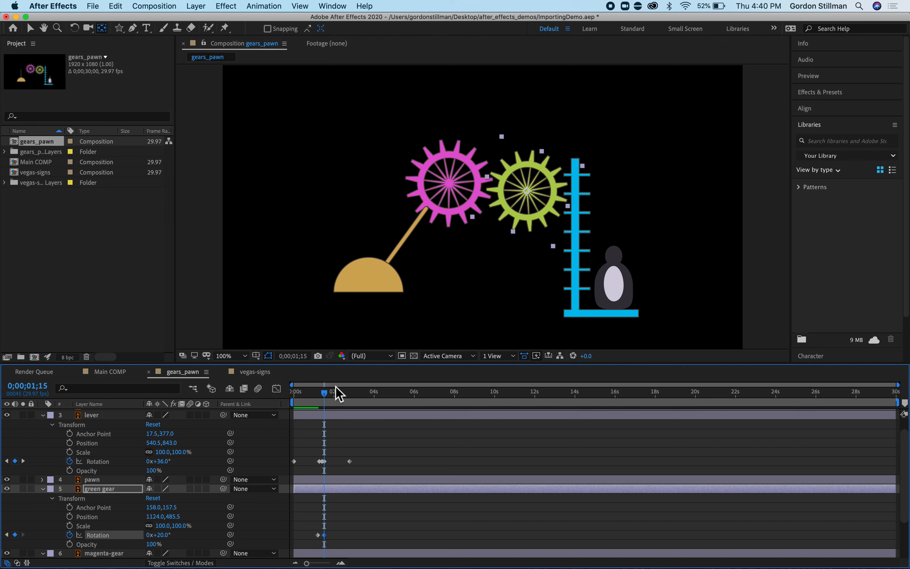
Keyframe the green gear's rotation at -167° at 0;00;02;23 and preview the animation from the start.
mouse_move(327, 394)
mouse_down()
mouse_move(317, 395)
mouse_move(330, 396)
mouse_up()
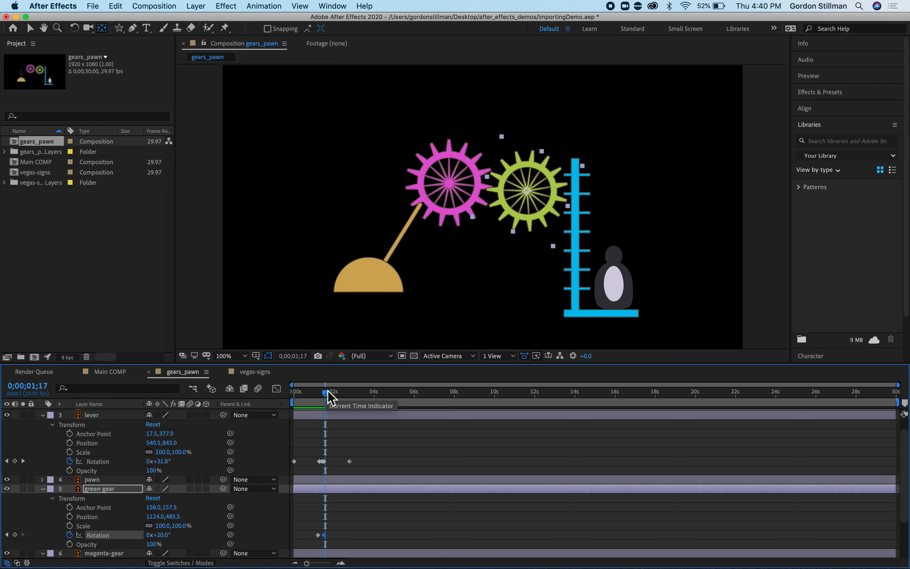
drag(328, 391, 350, 398)
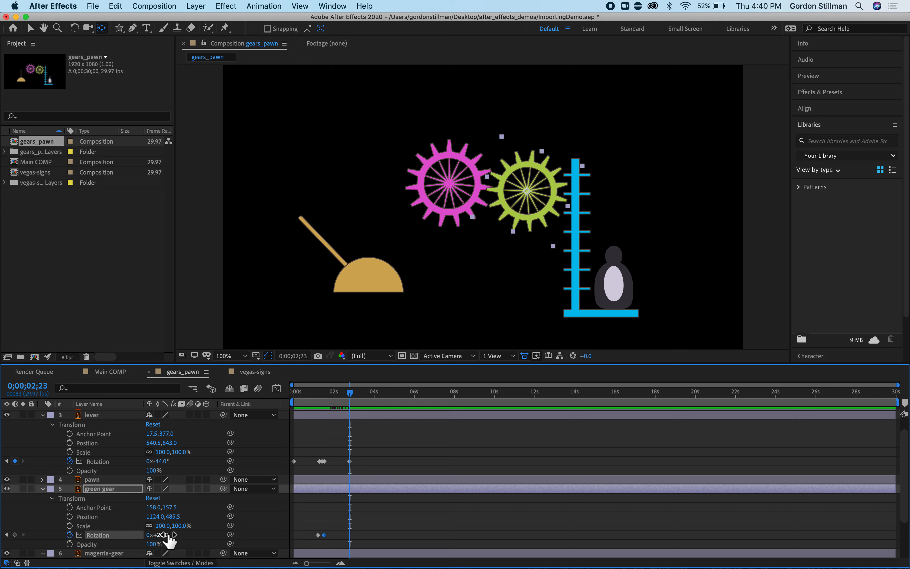
scroll(169, 539, down, 5)
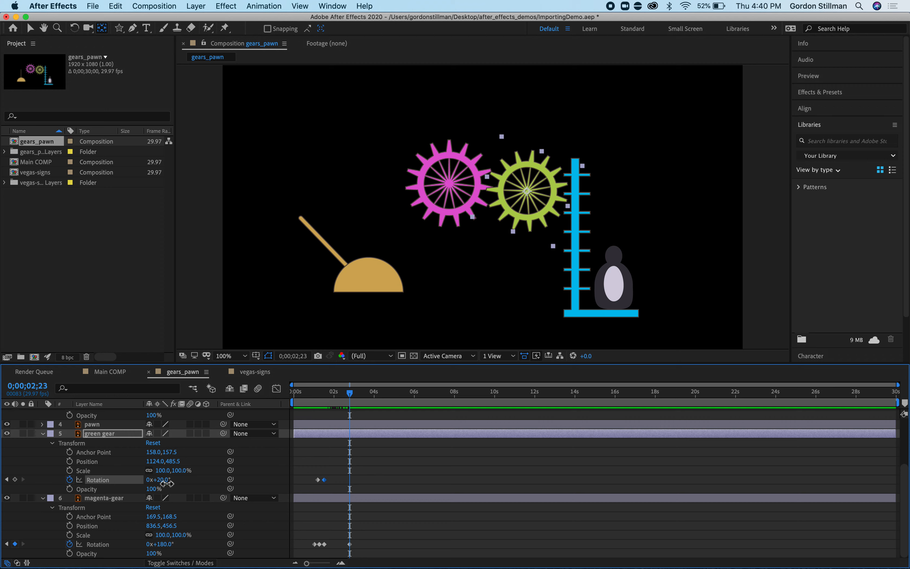
drag(165, 483, 67, 485)
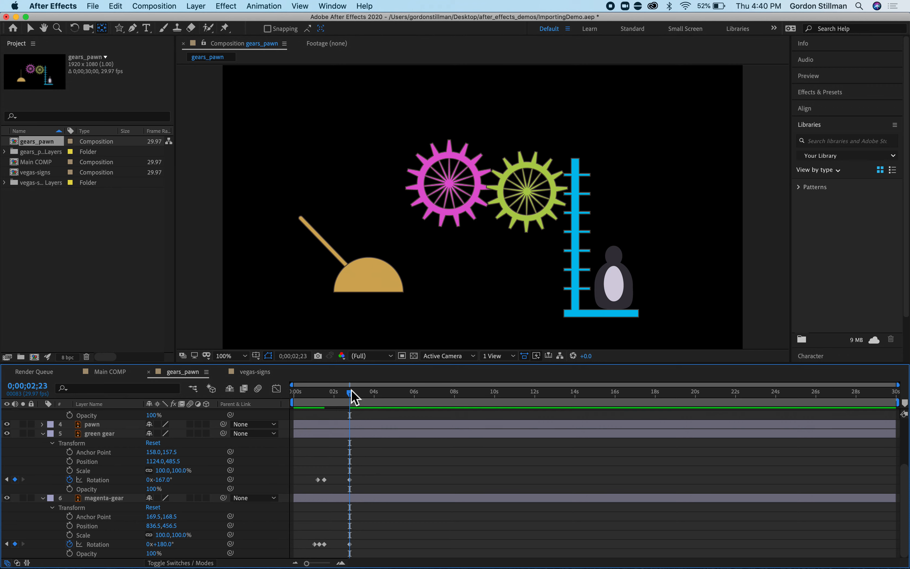
drag(350, 392, 295, 397)
key(space)
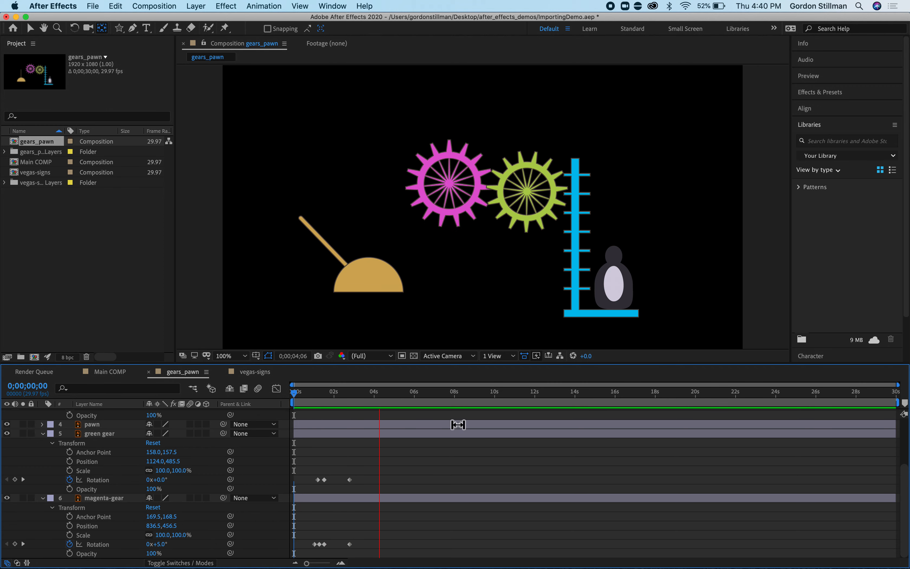
key(space)
Set the first position keyframe on the pawn LIFT layer at 0;00;01;10, keeping it at 1398, 657.
click(585, 173)
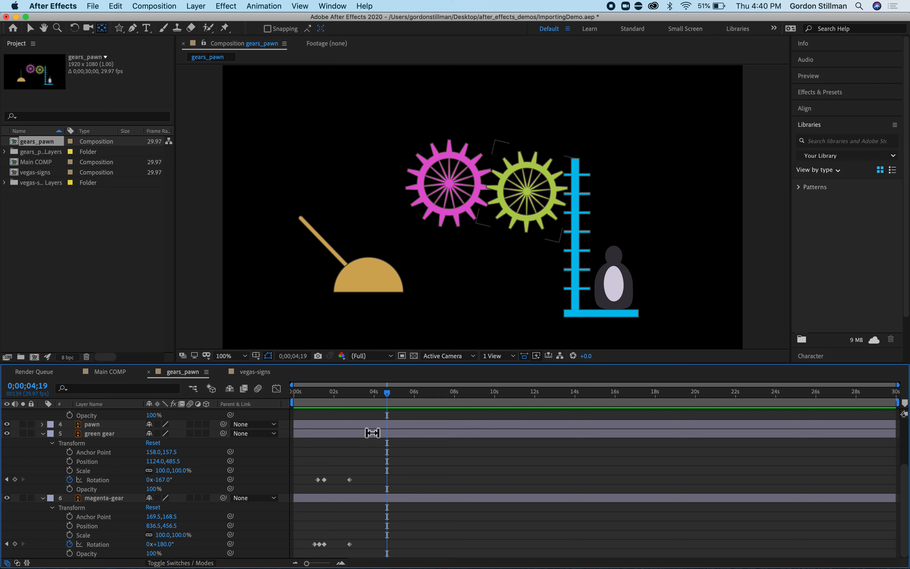
click(513, 185)
drag(388, 393, 325, 393)
scroll(105, 470, up, 10)
click(99, 413)
click(42, 414)
click(52, 424)
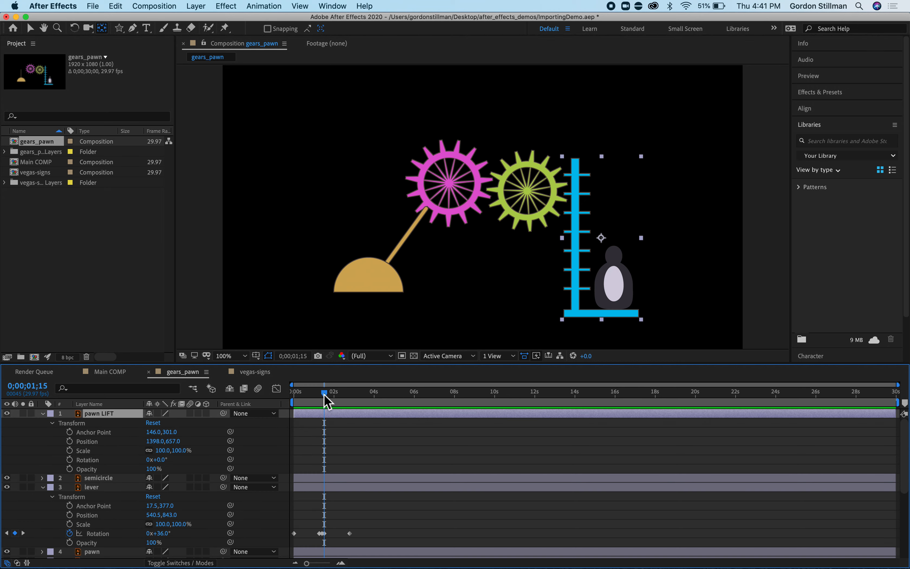
mouse_move(324, 394)
mouse_down()
mouse_move(291, 400)
mouse_move(321, 397)
mouse_up()
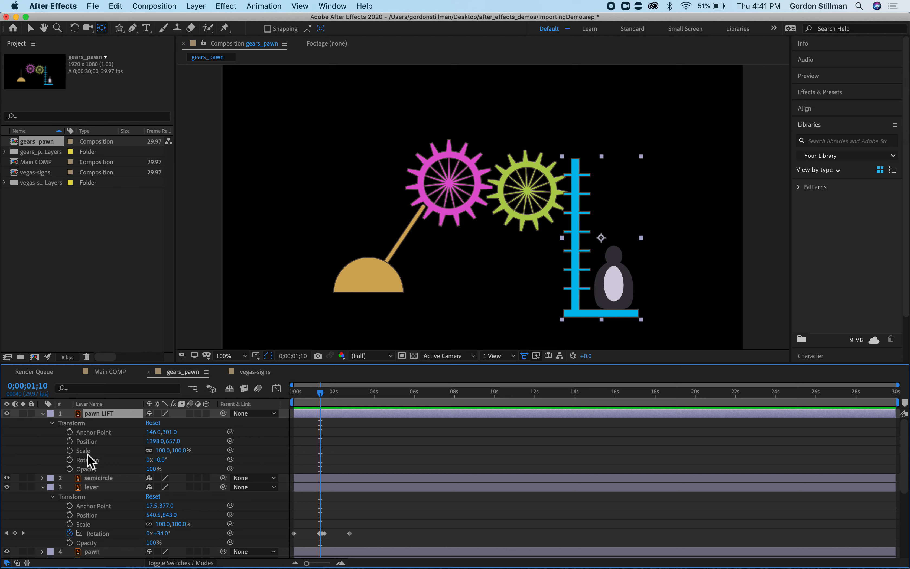
click(69, 441)
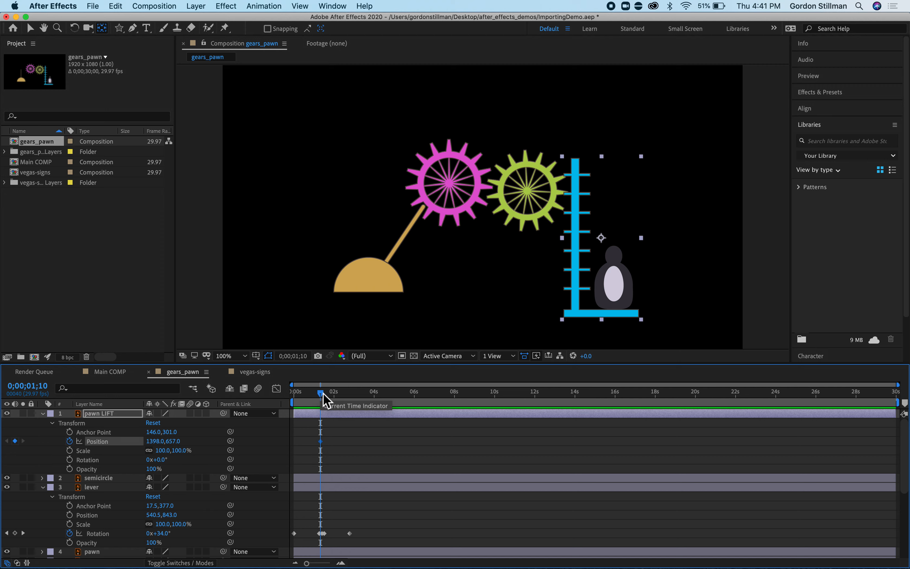
Lower the pawn LIFT layer to a Y position of about 690 at 0;00;01;16.
drag(321, 391, 328, 395)
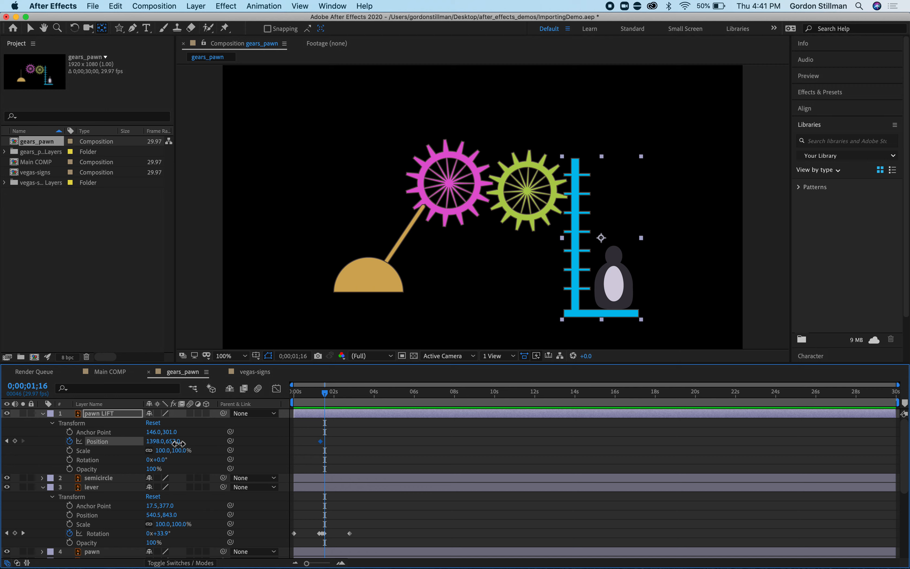
drag(179, 444, 193, 448)
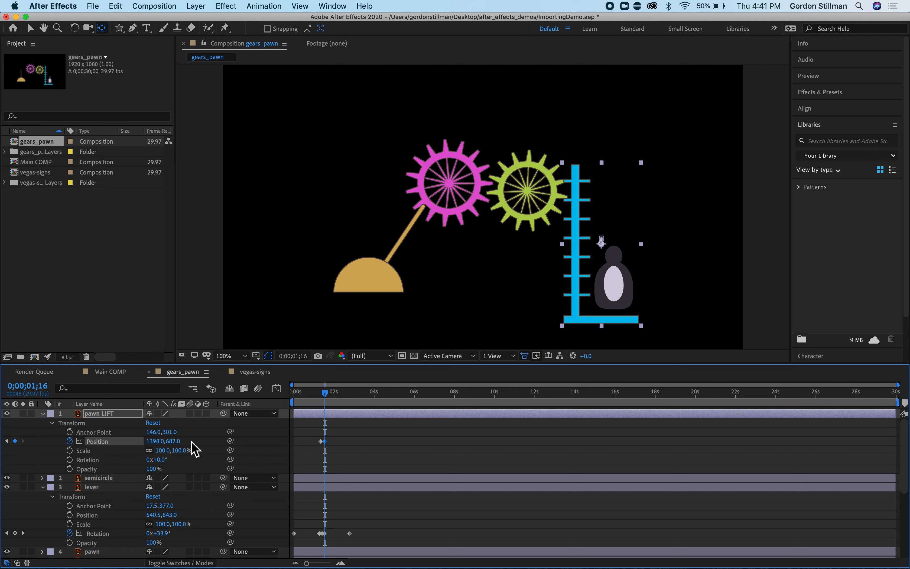
click(191, 442)
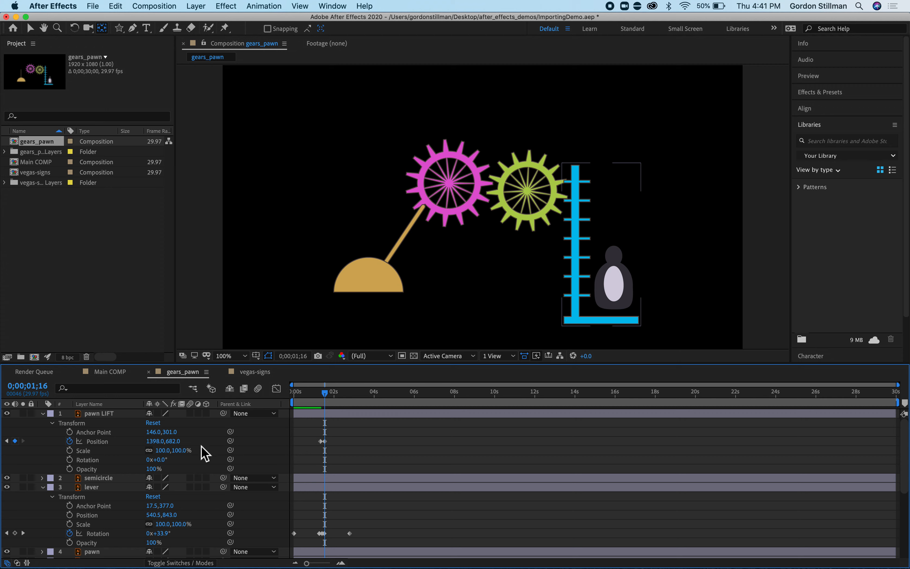
drag(176, 445, 180, 444)
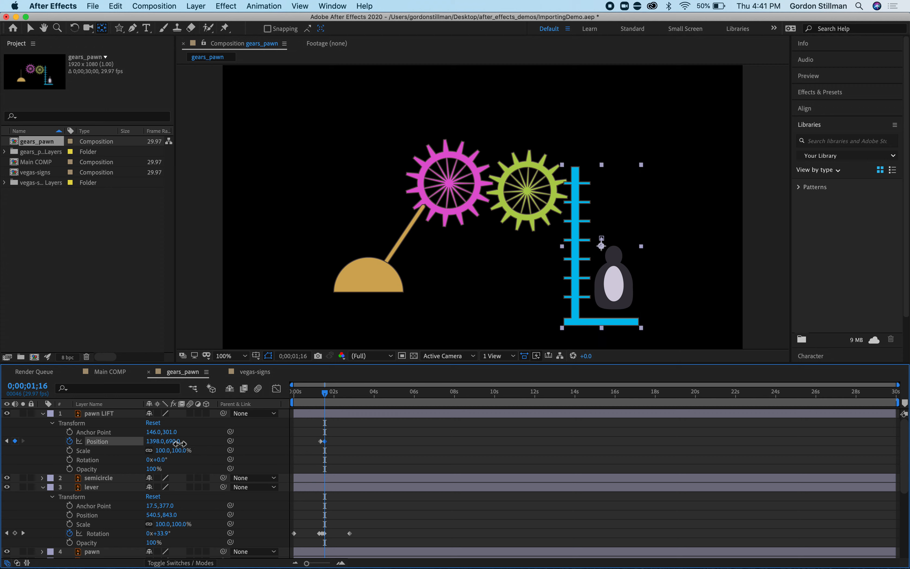
Raise the pawn LIFT layer to a Y position of 345 at 0;00;02;25 and preview the animation from the start.
drag(327, 394, 354, 390)
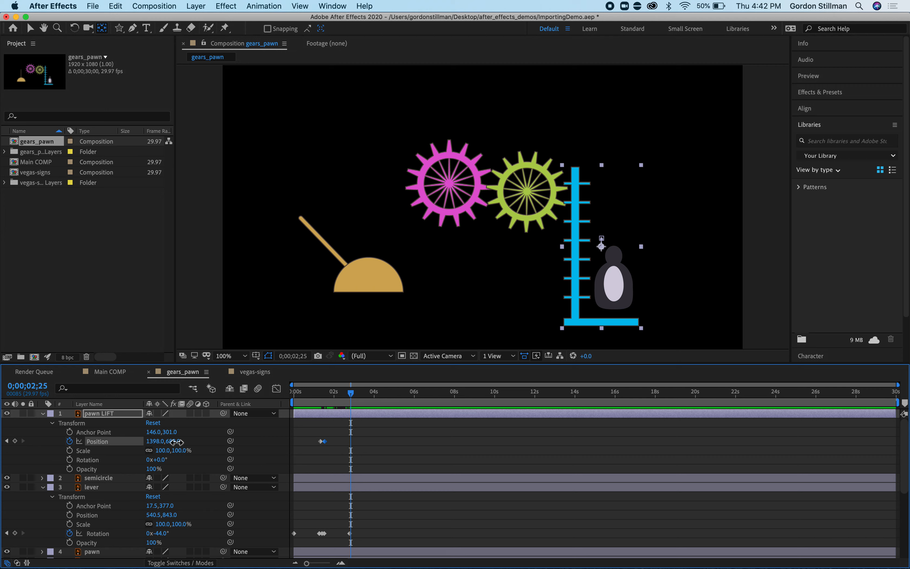
drag(177, 442, 6, 432)
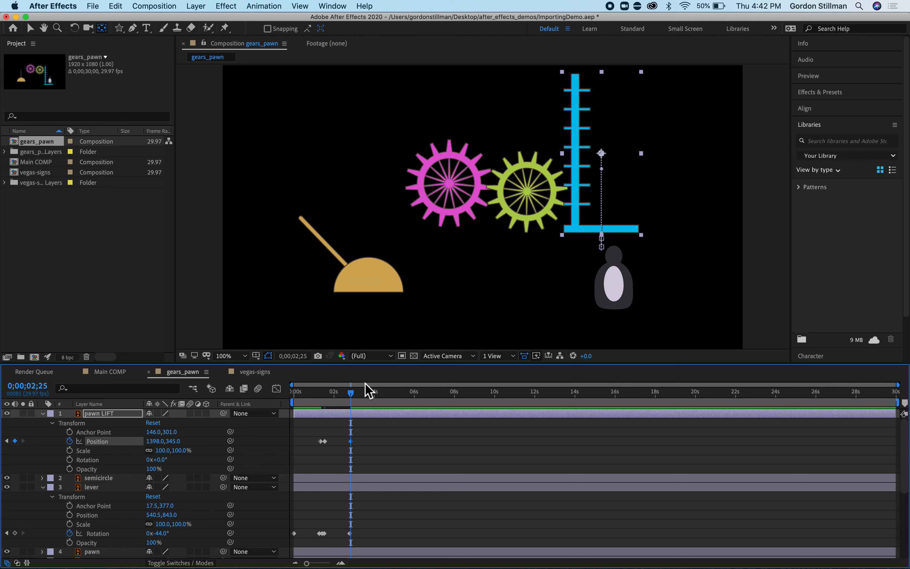
drag(320, 391, 255, 397)
key(space)
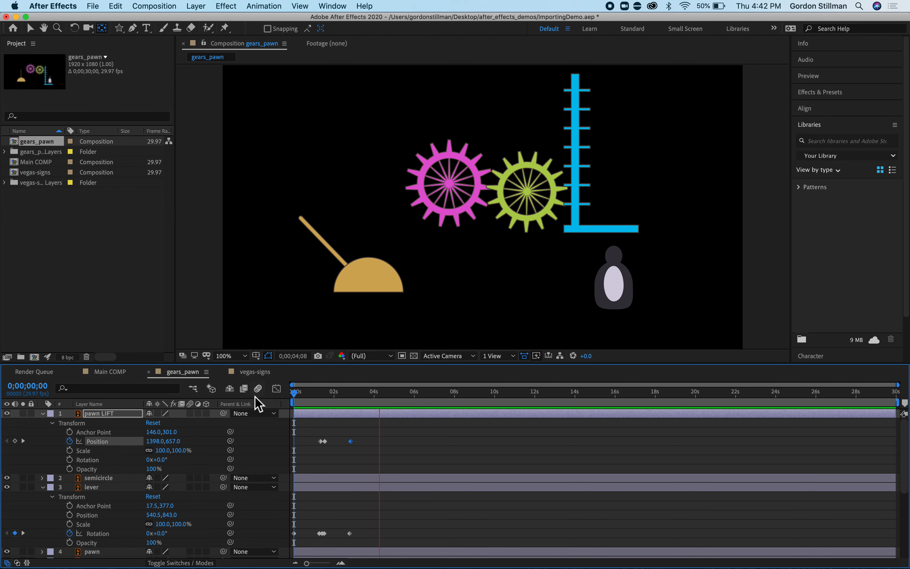
key(space)
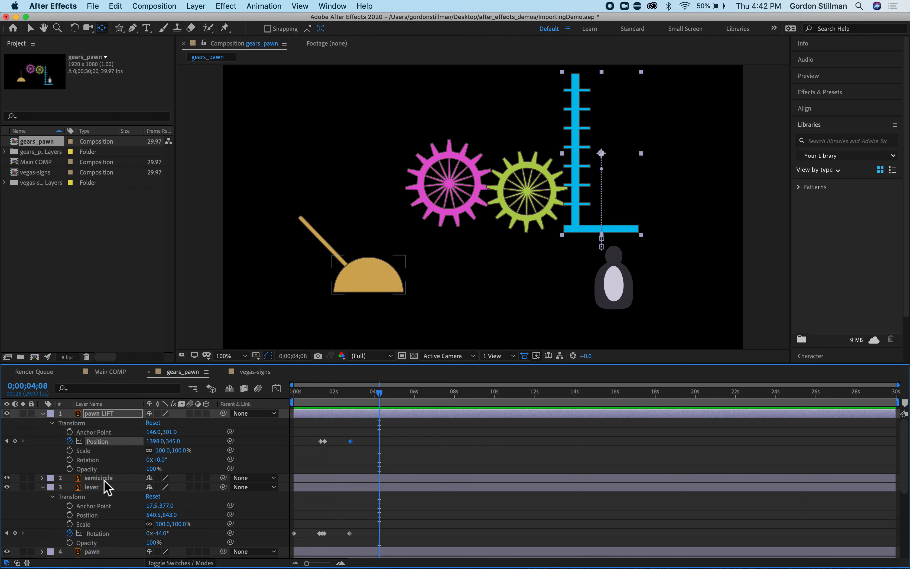
scroll(92, 491, down, 3)
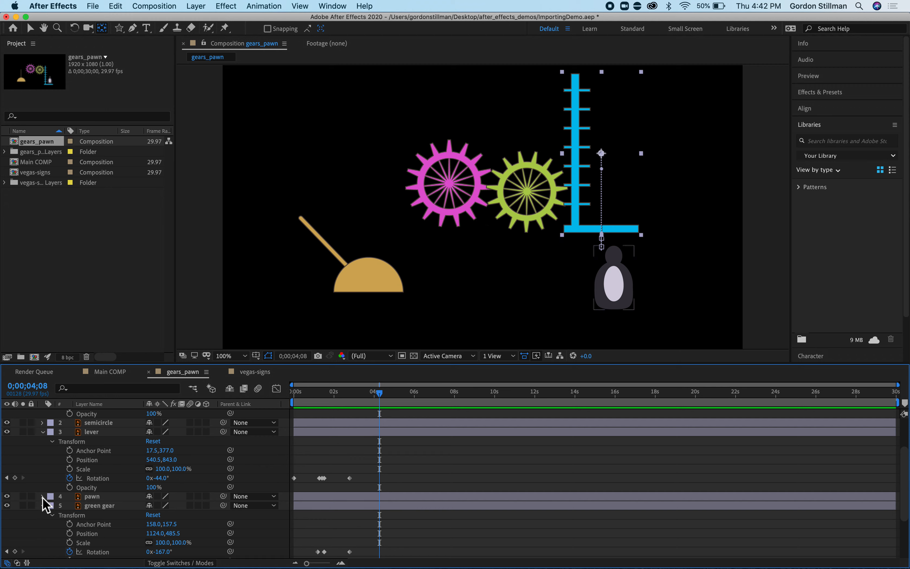
Set the first position keyframe on the pawn layer at 0;00;00;00, keeping it at 1444.5, 804.5.
click(42, 496)
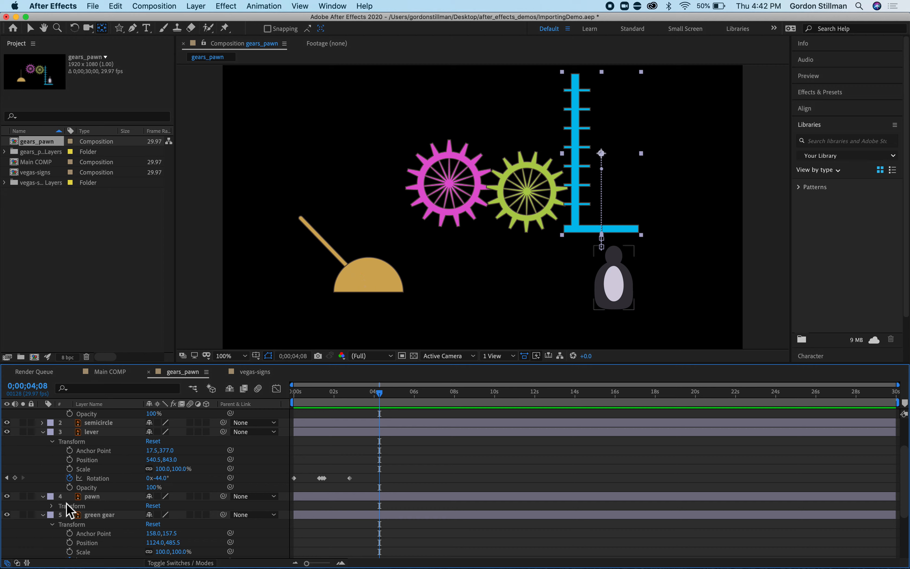
drag(371, 398, 270, 417)
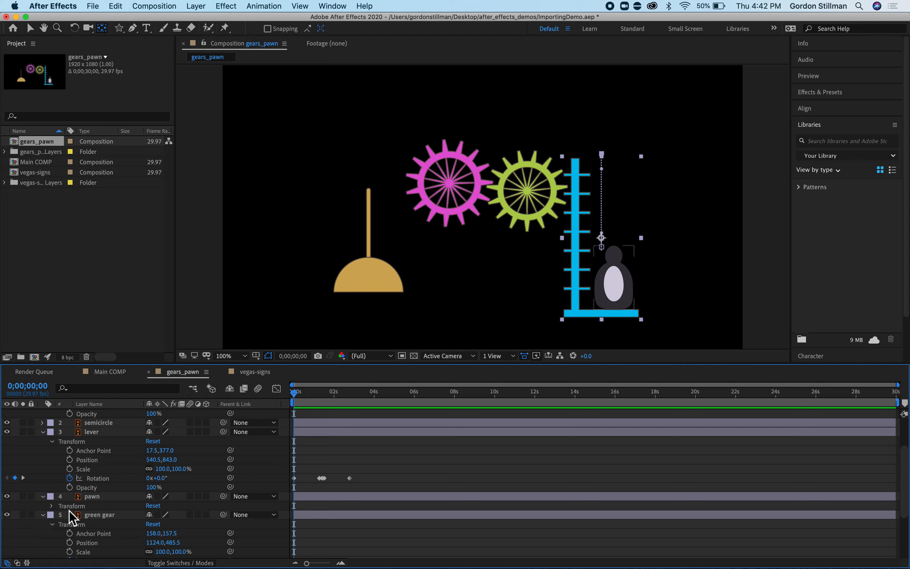
click(52, 507)
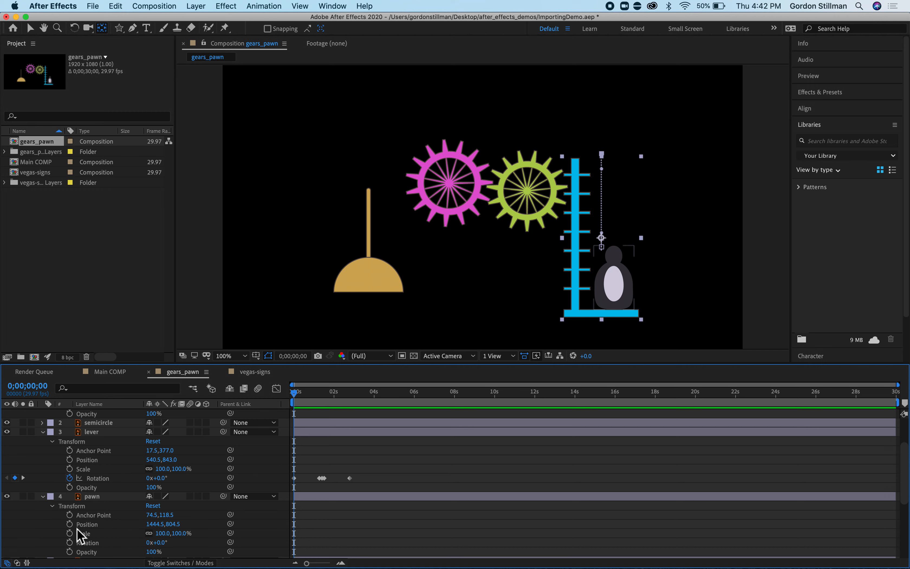
click(71, 526)
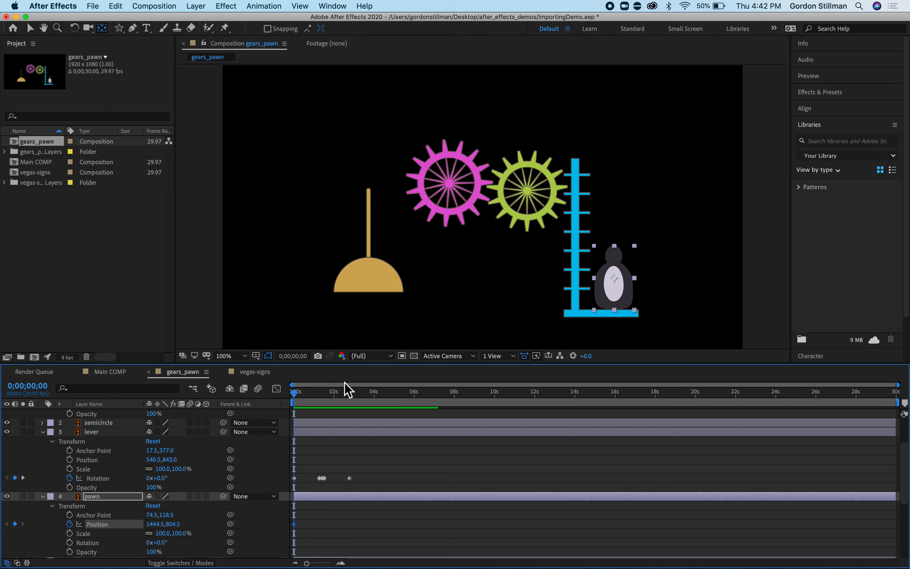
Keyframe the pawn's unchanged position at 0;00;01;10, and raise it to a Y position of 500.5 at 0;00;02;24.
drag(294, 396, 321, 395)
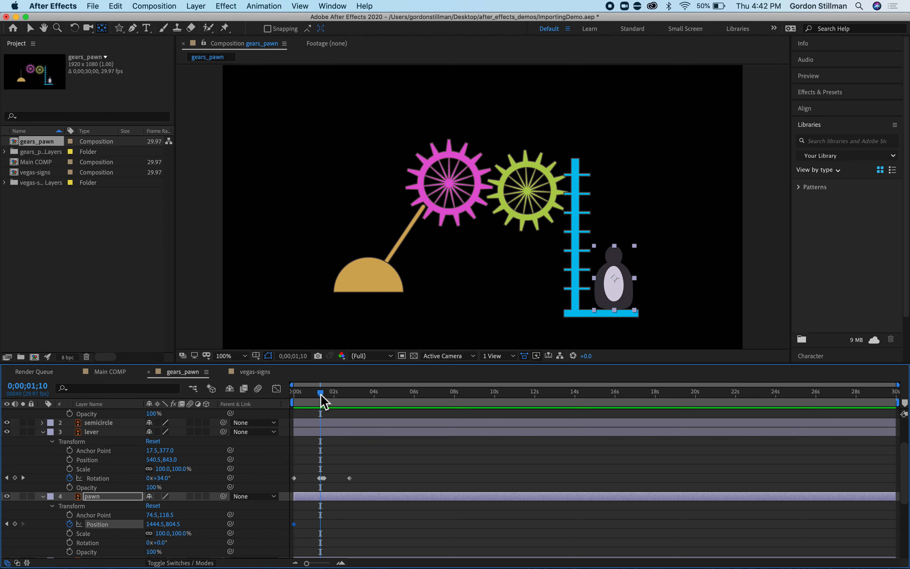
click(15, 523)
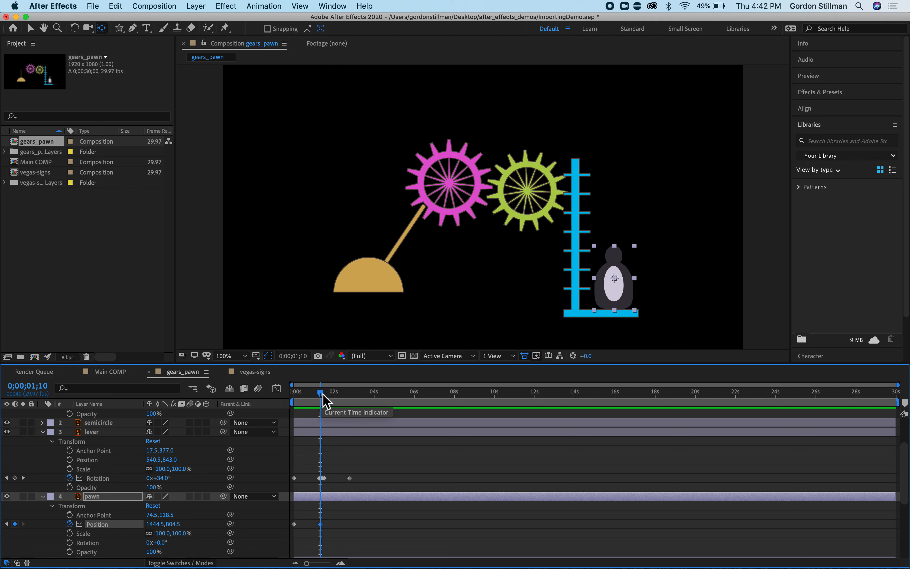
drag(323, 394, 352, 396)
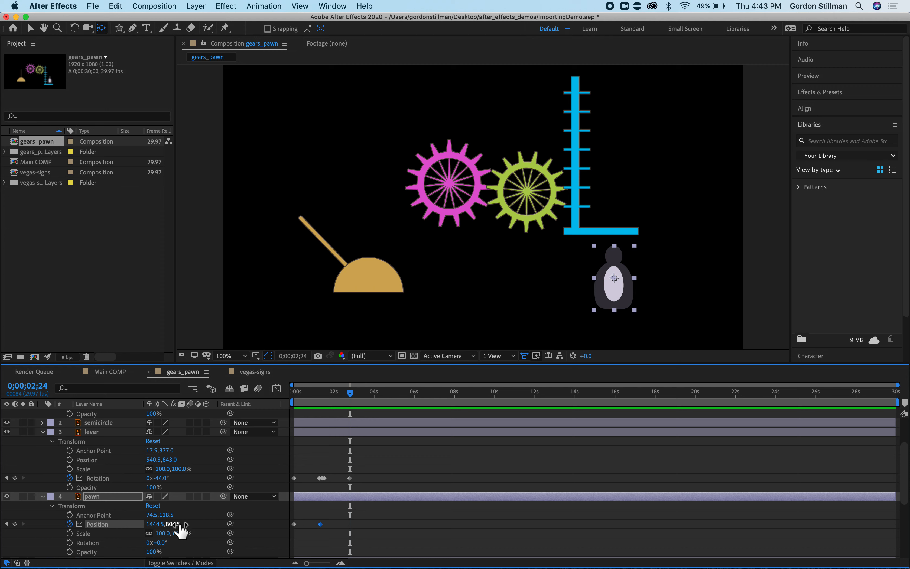
drag(177, 525, 50, 496)
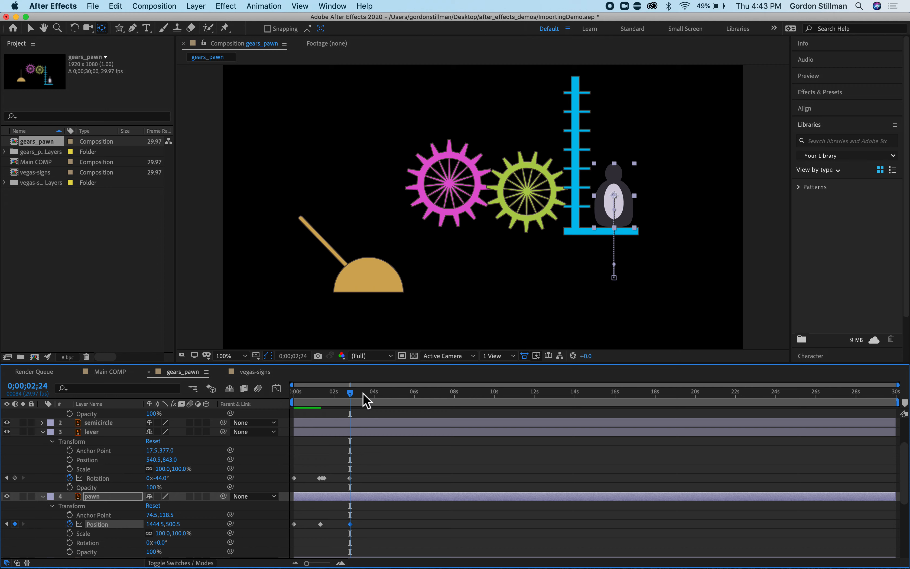
Launch the pawn out of the frame to a Y position of -98.5 at 0;00;04;06 and preview the animation from the start.
drag(350, 404, 382, 401)
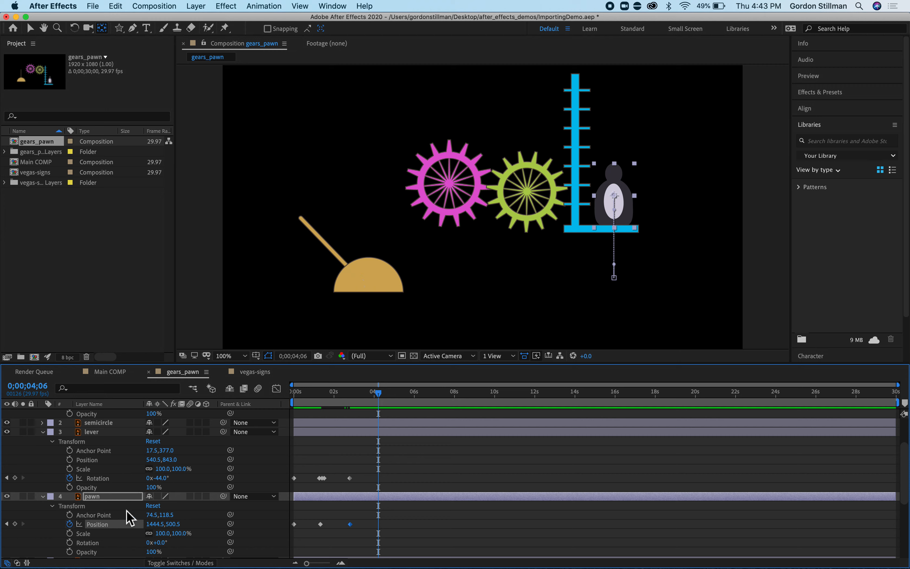
drag(176, 524, 5, 560)
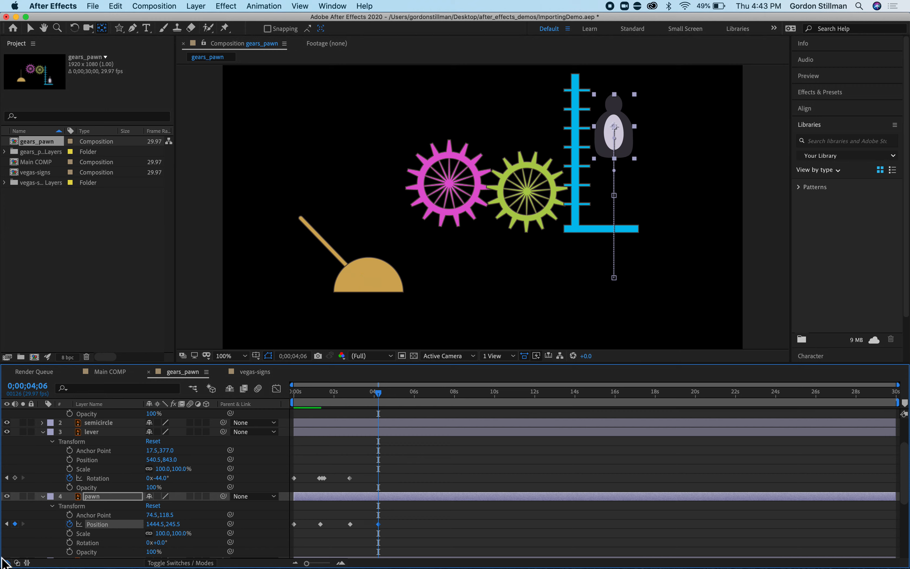
drag(54, 512, 10, 514)
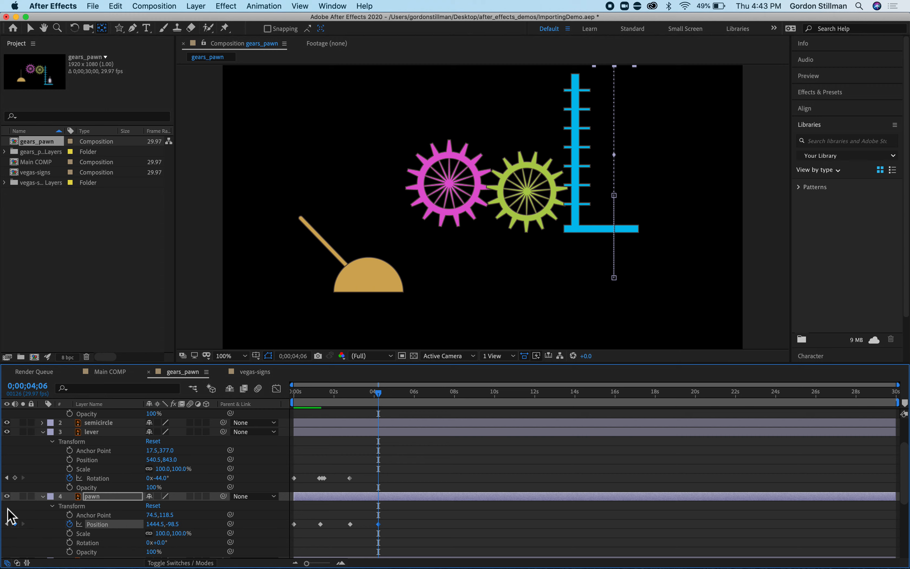
drag(378, 395, 367, 389)
key(Home)
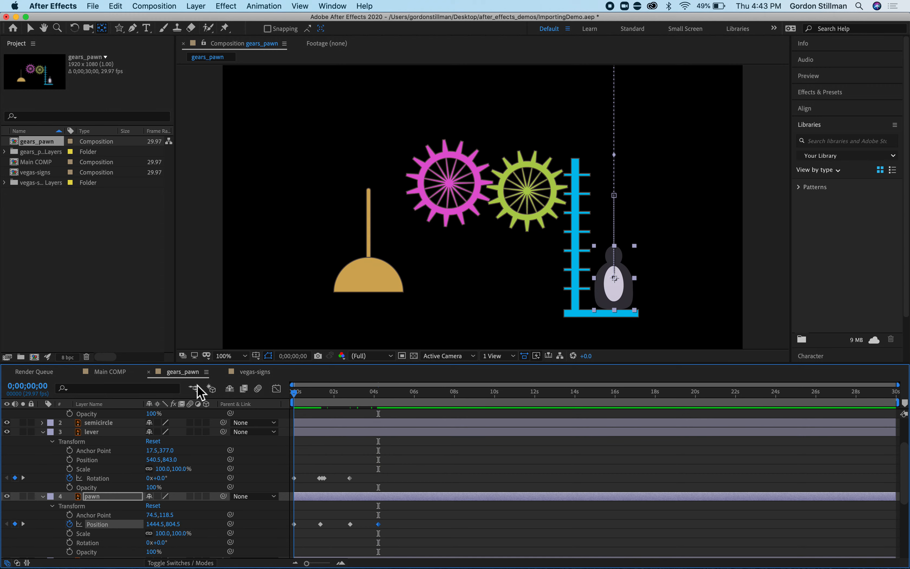
key(space)
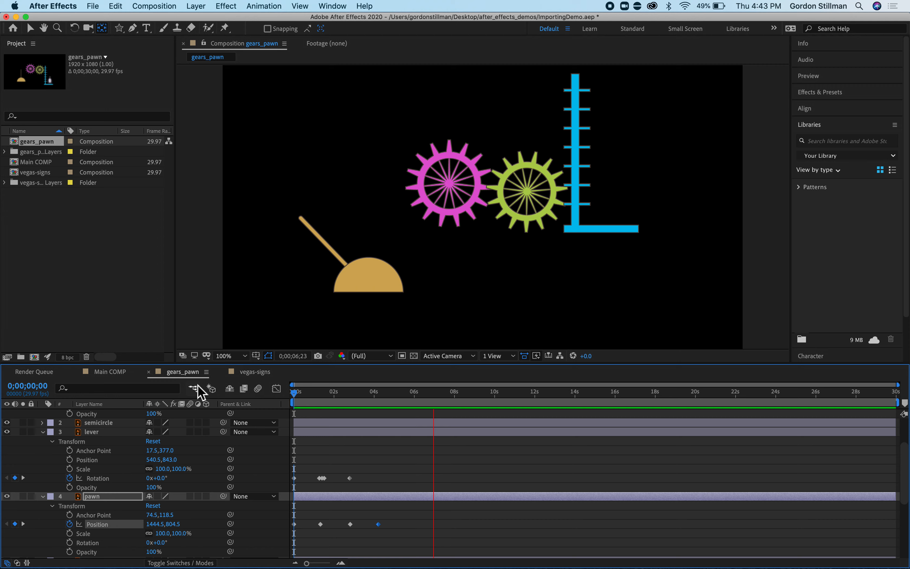
key(space)
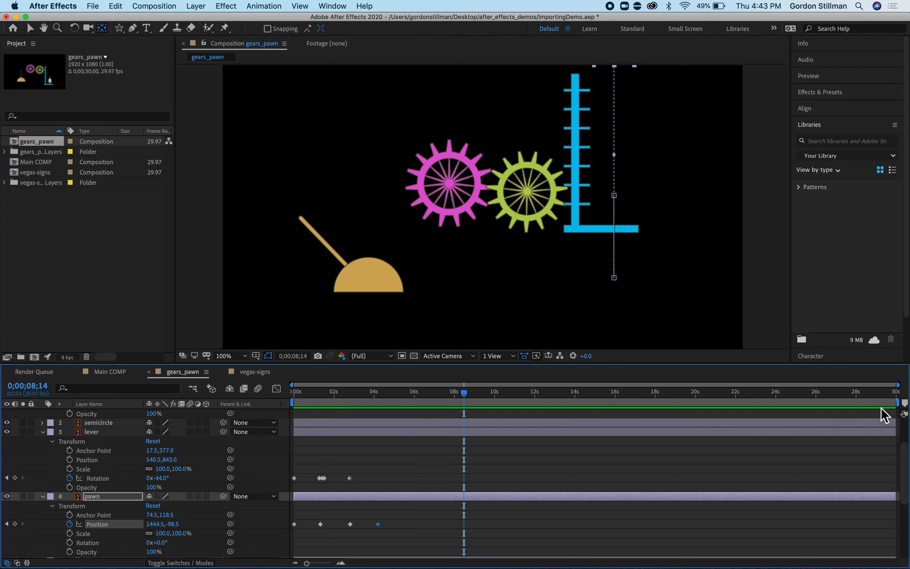
Shorten the work area so it ends just past the pawn's last position keyframe, and return to the start for a preview.
mouse_move(899, 404)
mouse_down()
mouse_move(700, 423)
mouse_move(394, 428)
mouse_up()
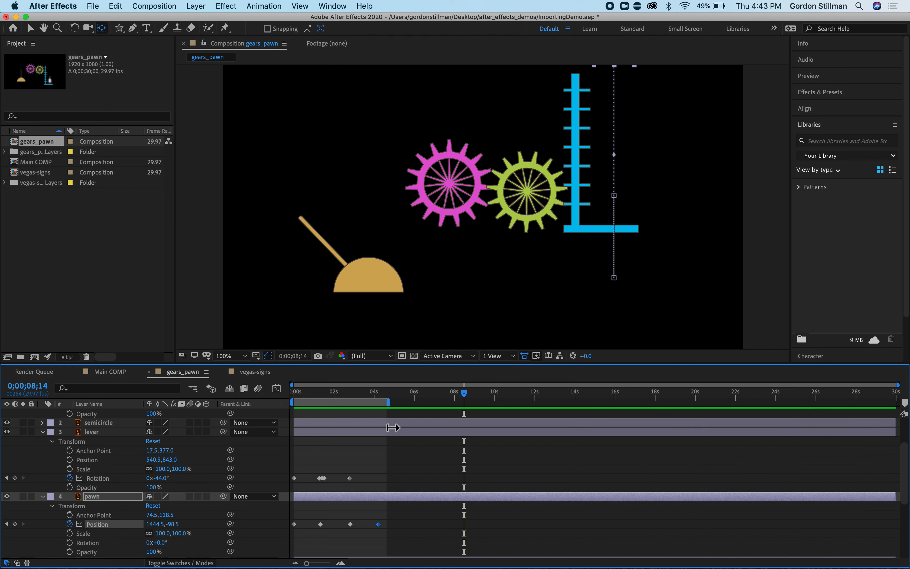
click(393, 423)
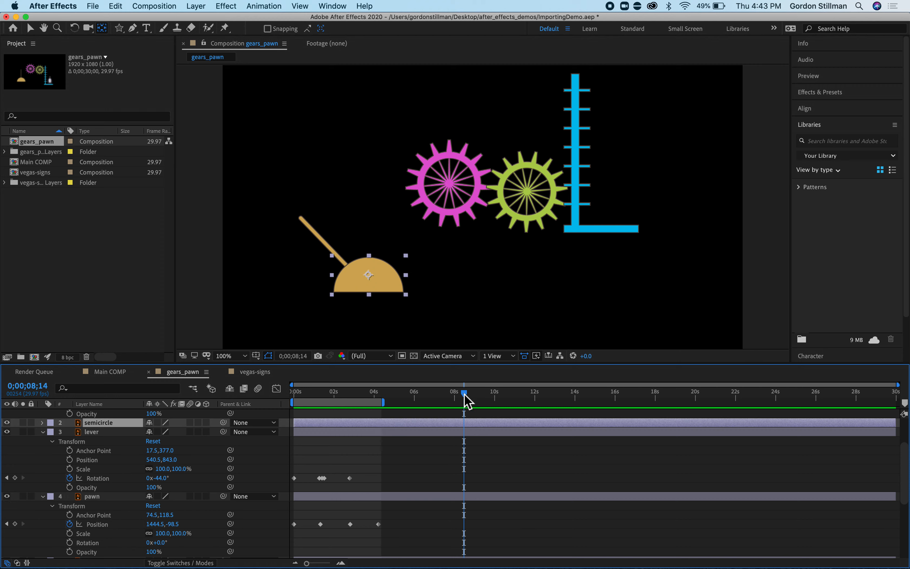
key(space)
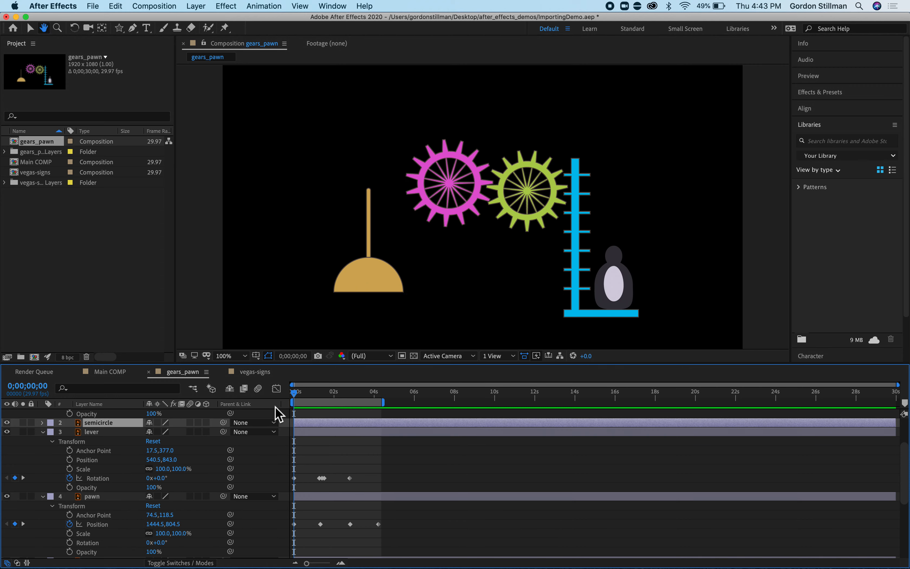